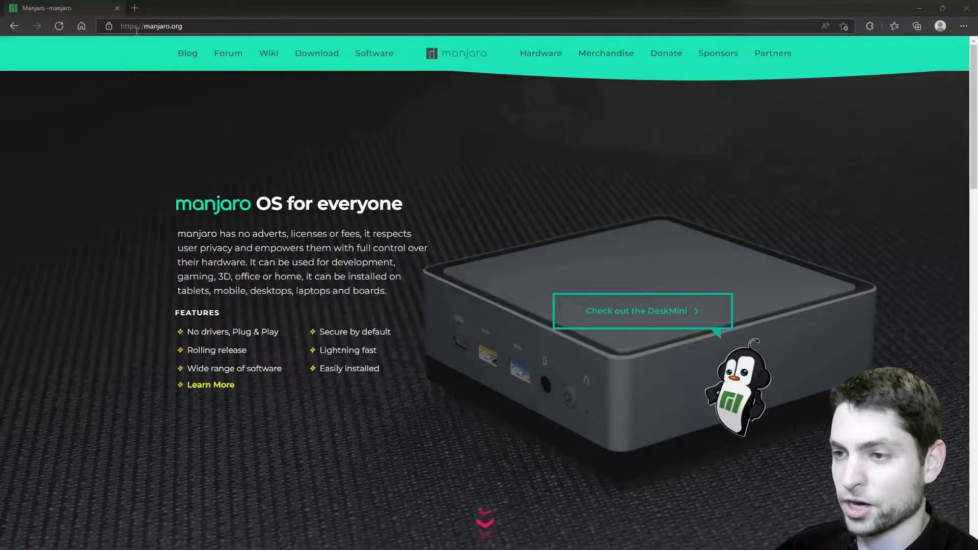
- Download the full Xfce Desktop image from the manjaro.org downloads page
left_click(316, 57)
scroll(819, 151, "down", 3)
scroll(818, 151, "down", 3)
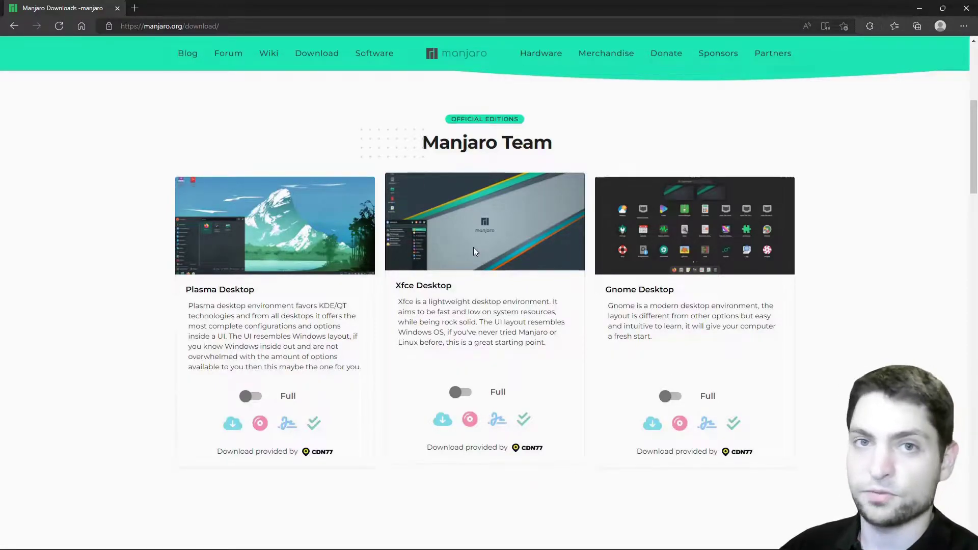
left_click(469, 420)
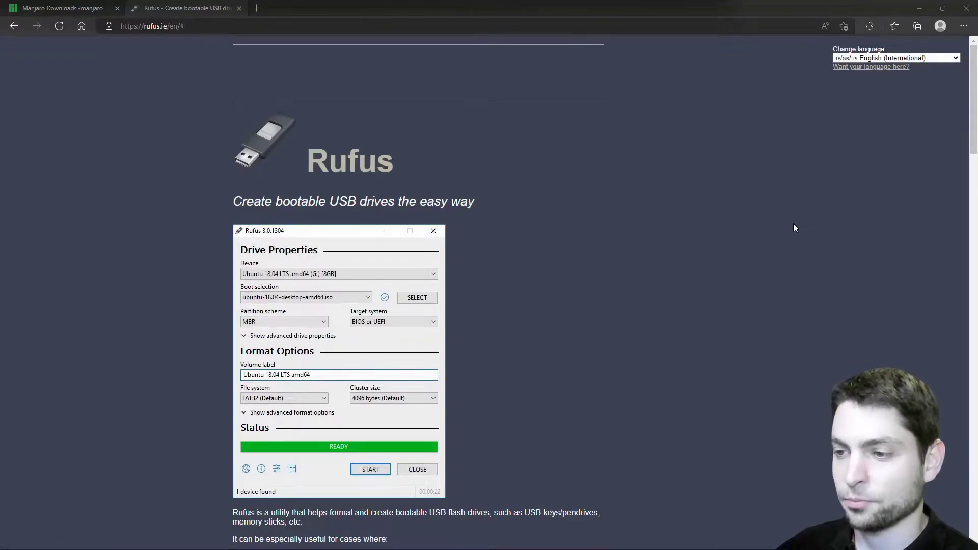
- Download Rufus 3.18 from rufus.ie and launch it from the browser's downloads panel
scroll(792, 228, "down", 6)
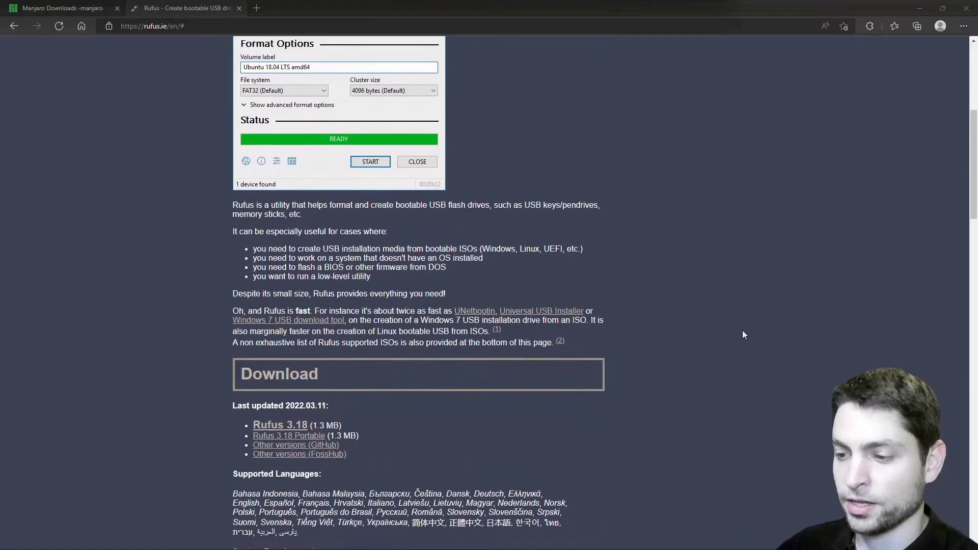
left_click(298, 431)
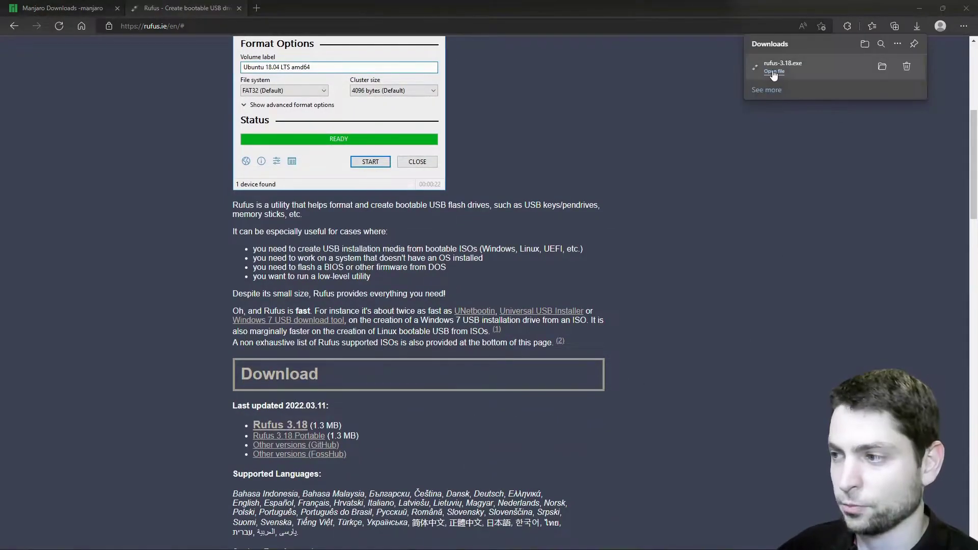
left_click(774, 71)
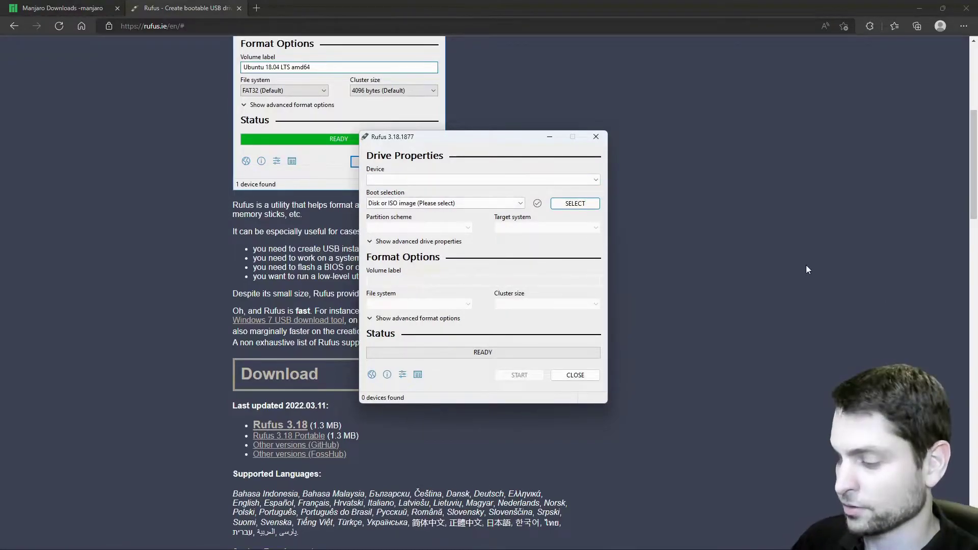
- Select the MISO_EFI USB drive and the Manjaro Xfce ISO, accepting ISOHybrid write mode
left_click(489, 181)
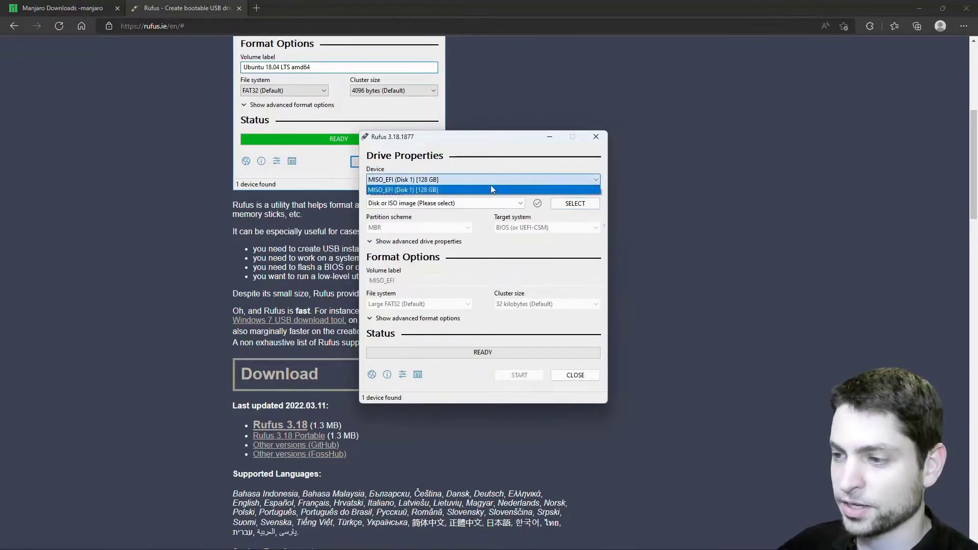
left_click(432, 191)
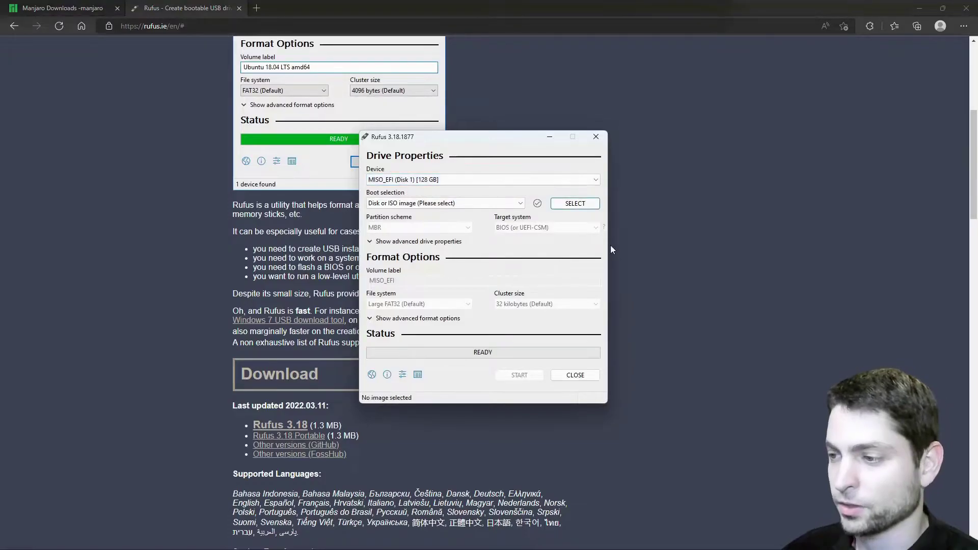
left_click(574, 204)
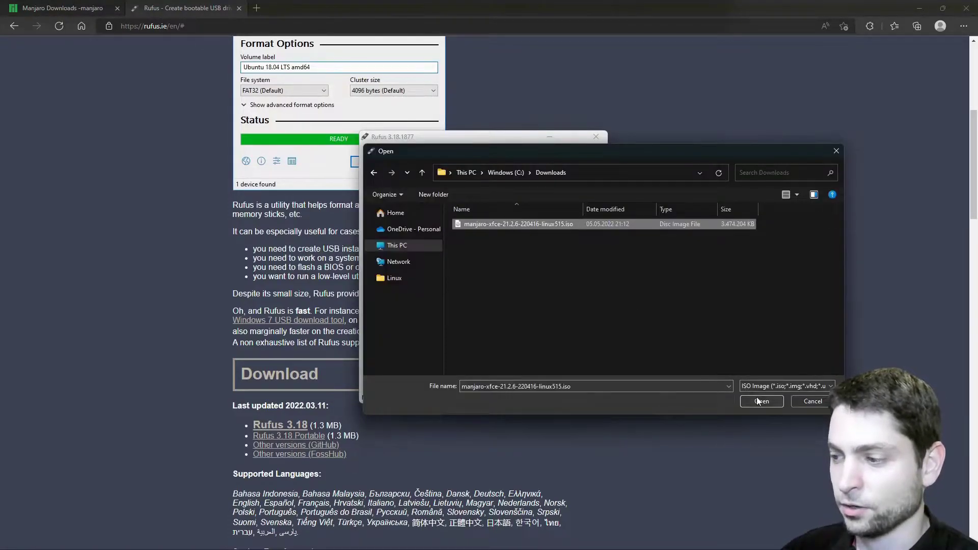
left_click(759, 403)
left_click(567, 316)
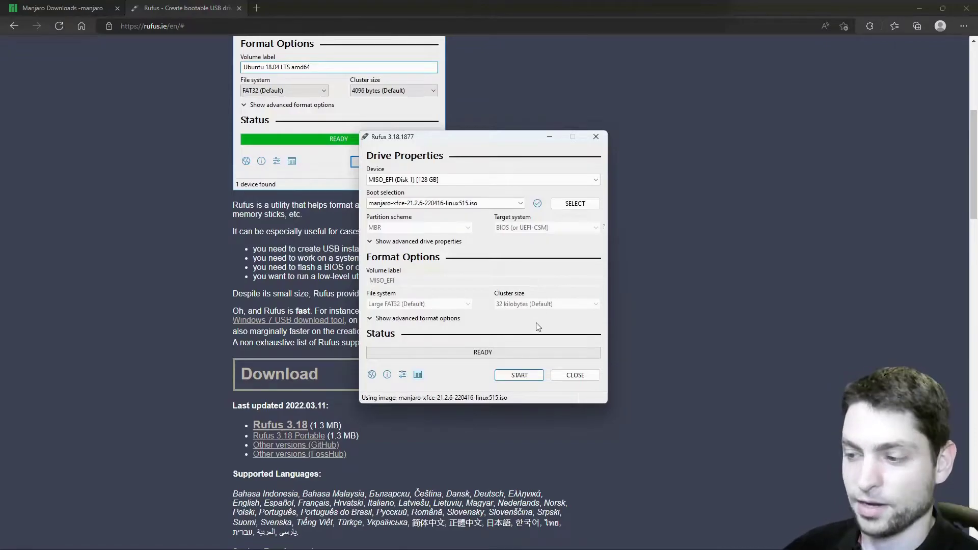
- Write the image to the USB drive, confirming the data erase, then close Rufus
left_click(526, 378)
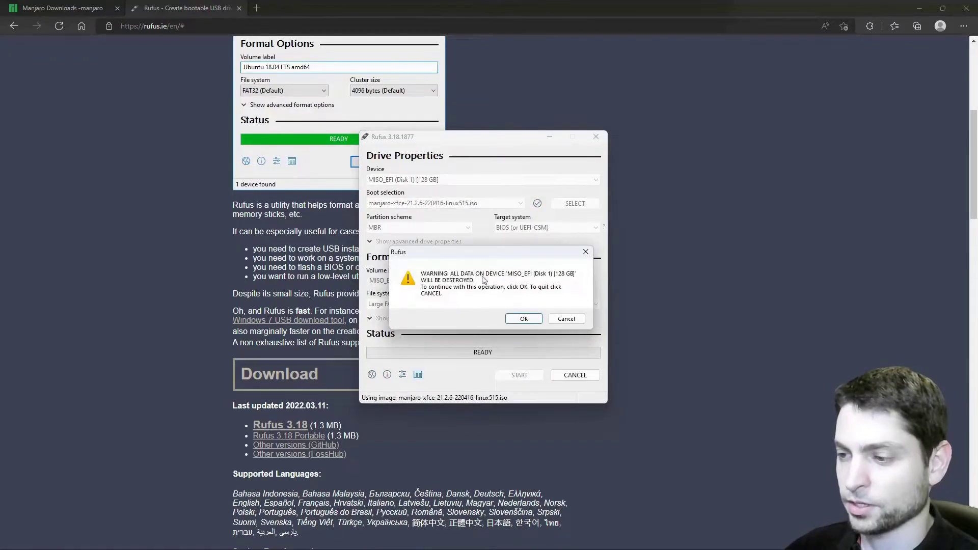
left_click(526, 320)
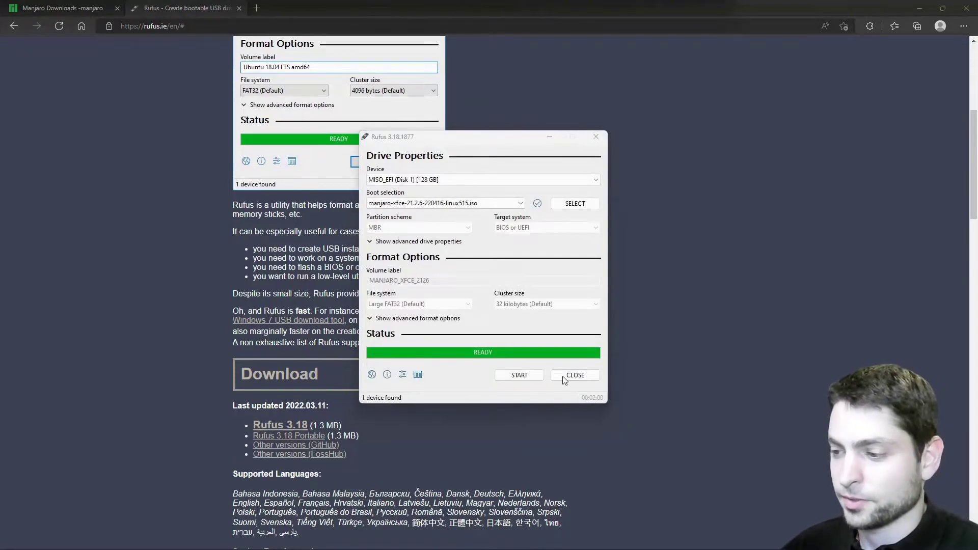
left_click(562, 377)
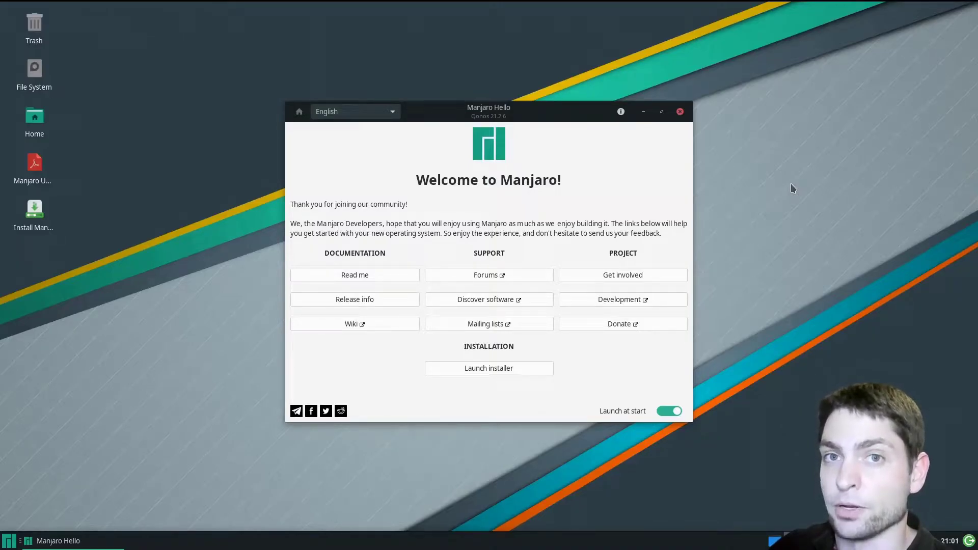
- Launch the installer, keeping American English, the New York timezone and the default keyboard
left_click(538, 371)
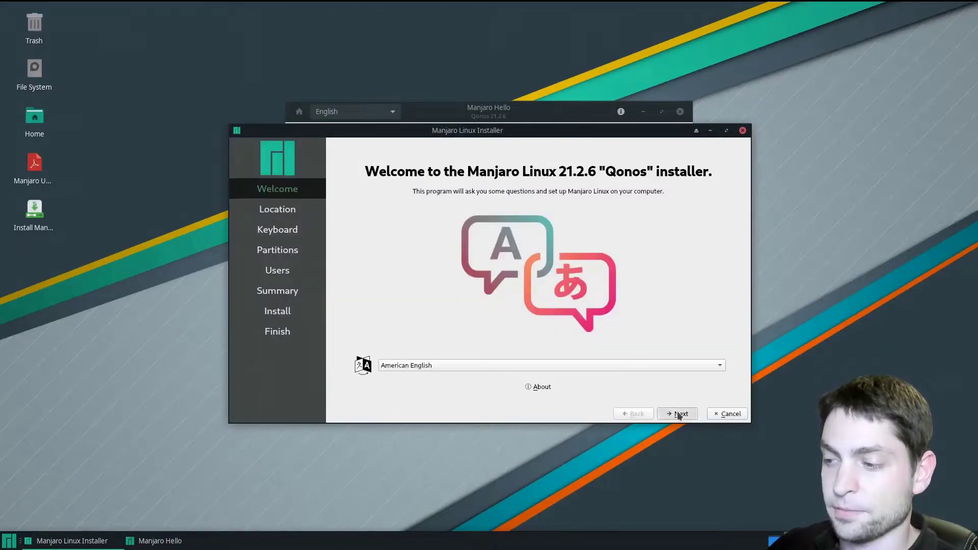
left_click(679, 414)
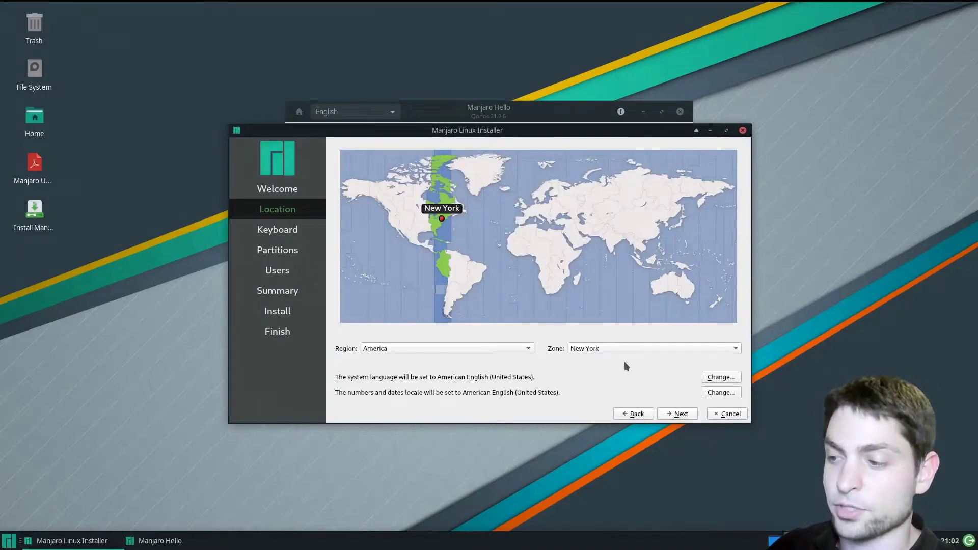
left_click(680, 414)
left_click(680, 414)
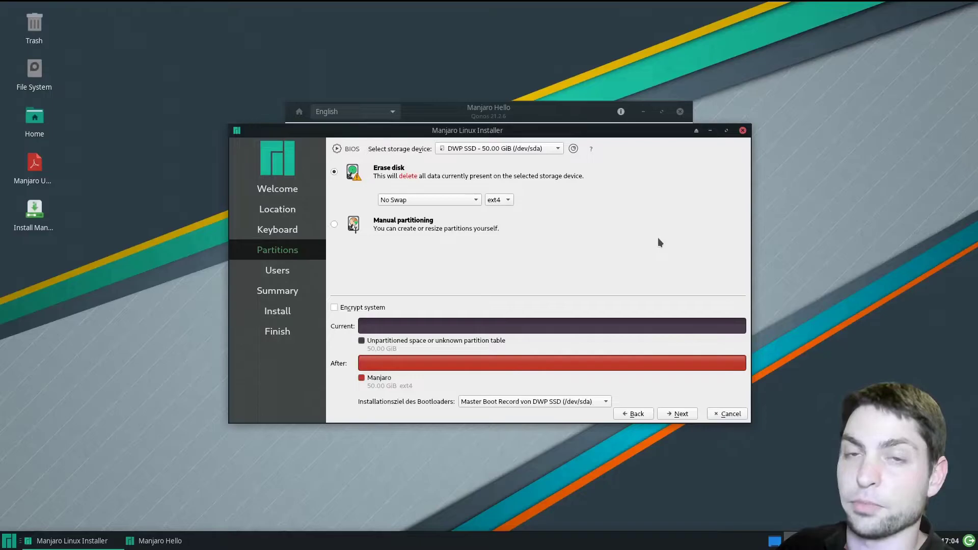
- Target the Extreme Pro (/dev/sdb) drive with manual partitioning
left_click(558, 148)
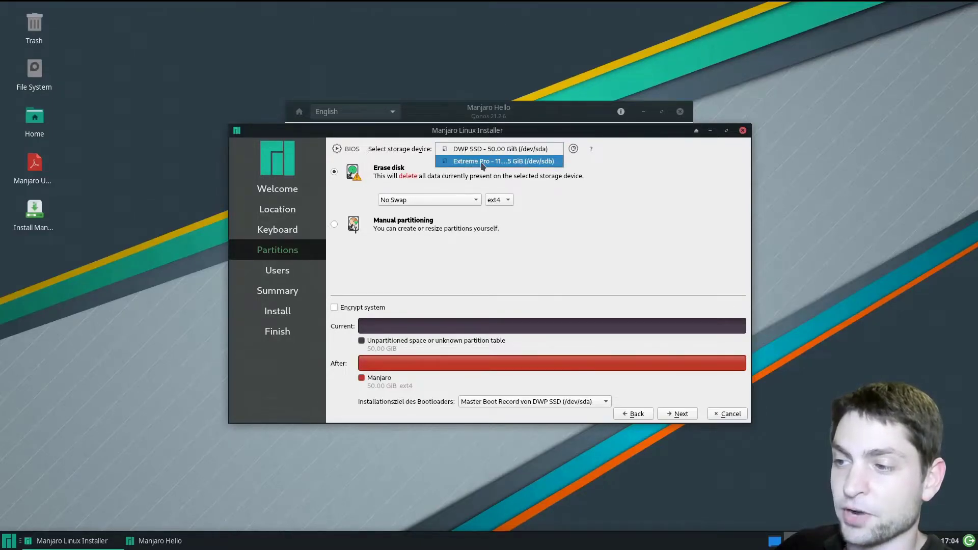
left_click(539, 161)
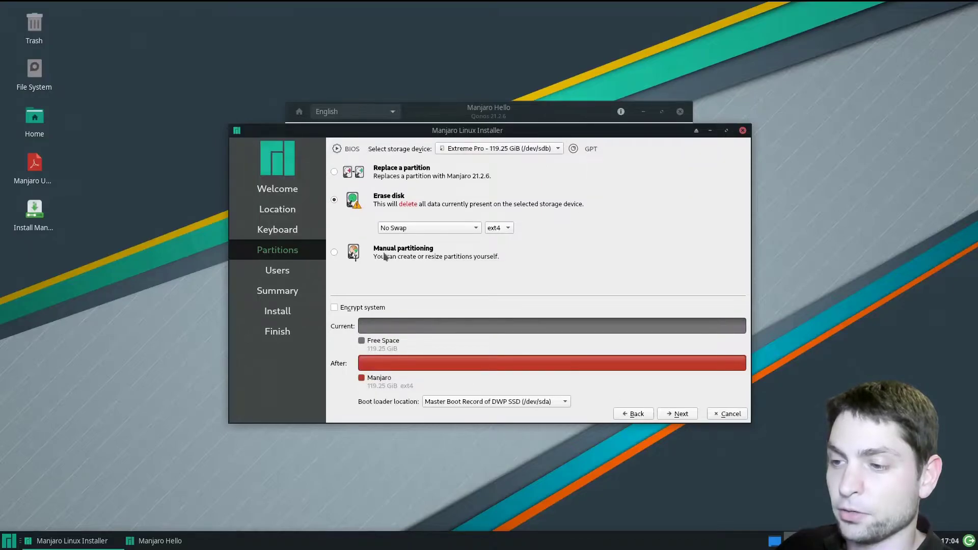
left_click(334, 252)
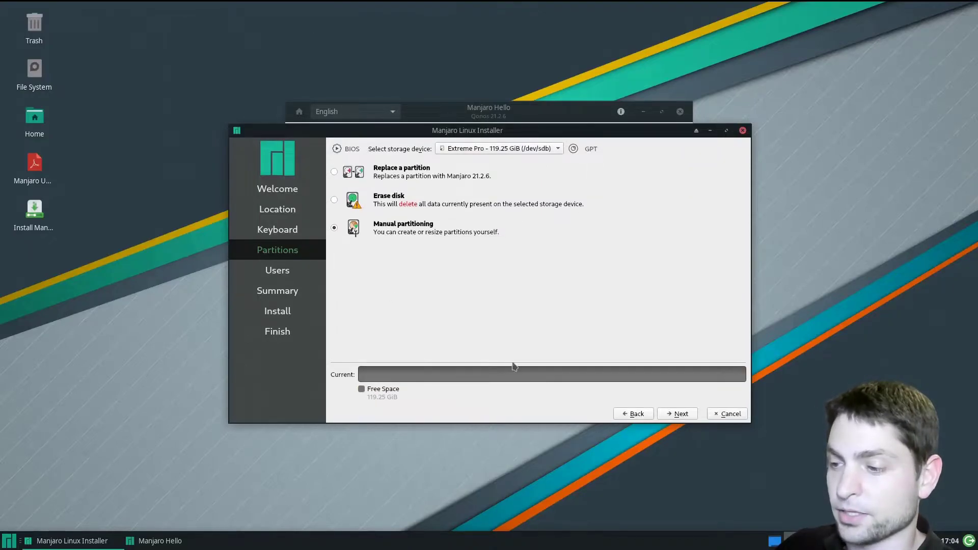
- Give the Extreme Pro drive a GPT partition table and start a partition in its Free Space
left_click(680, 414)
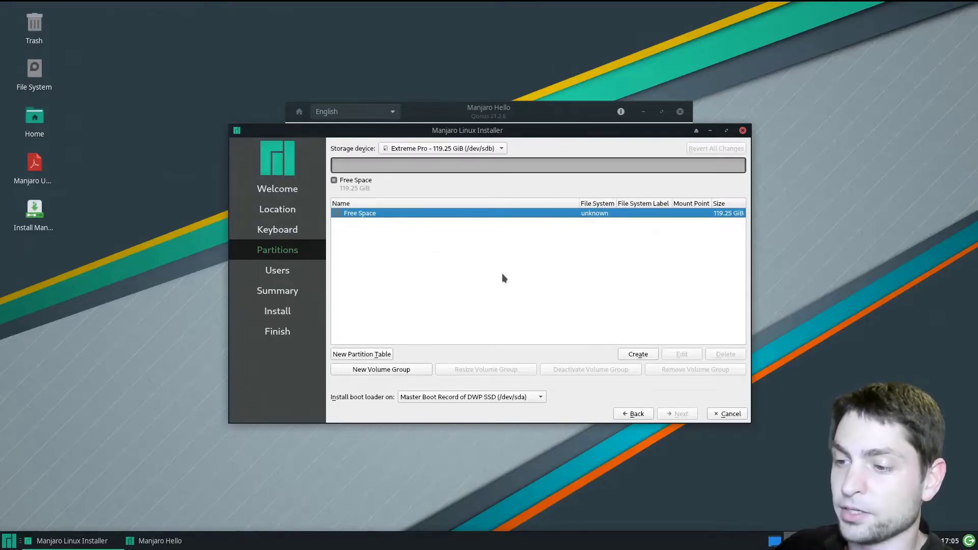
left_click(366, 354)
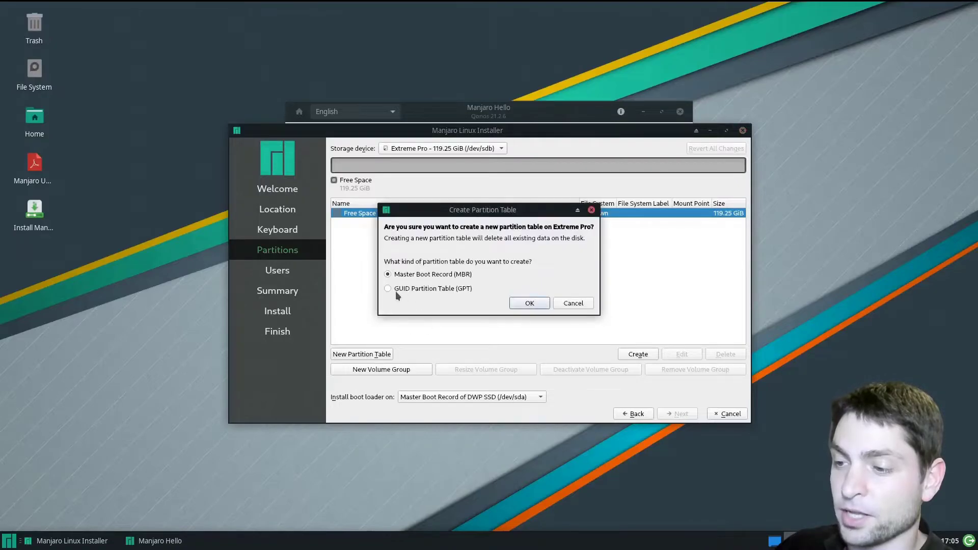
left_click(529, 303)
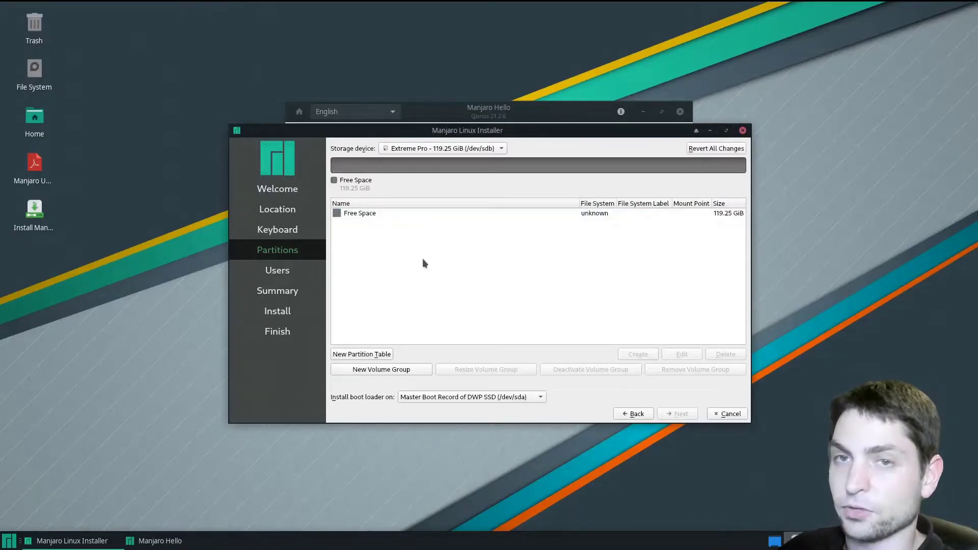
left_click(357, 215)
left_click(637, 354)
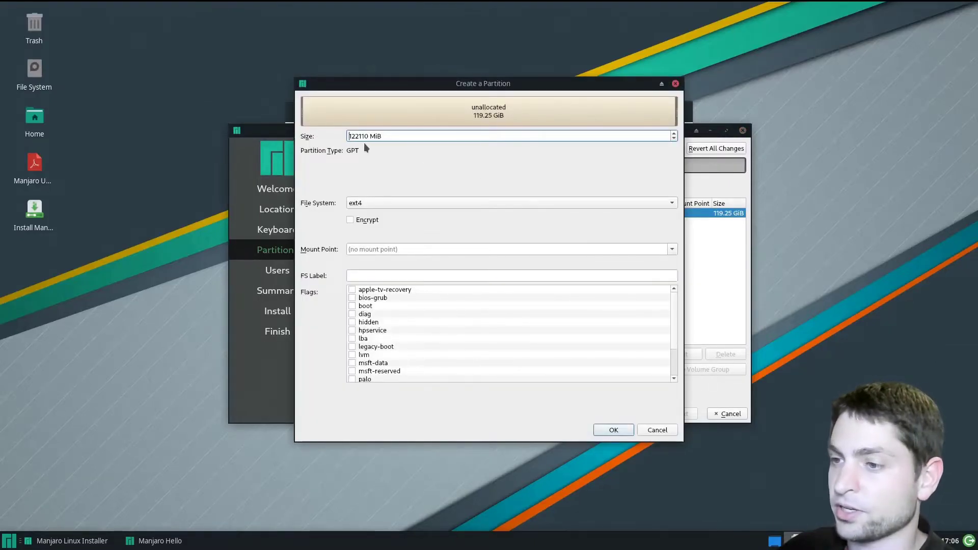
- Create a 300 MiB fat32 partition mounted at /boot with the boot flag, then select the remaining free space
left_click_drag(368, 136, 319, 136)
type("300")
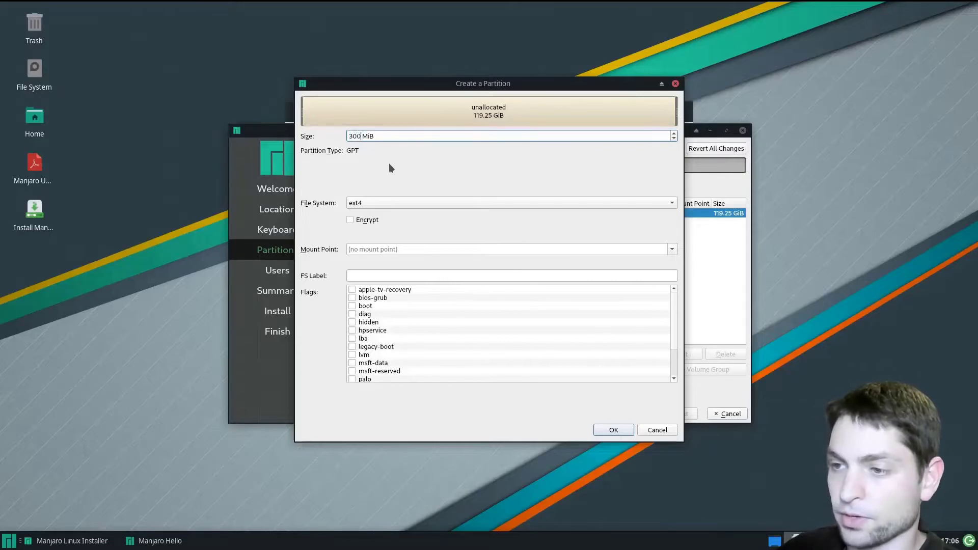
left_click(407, 203)
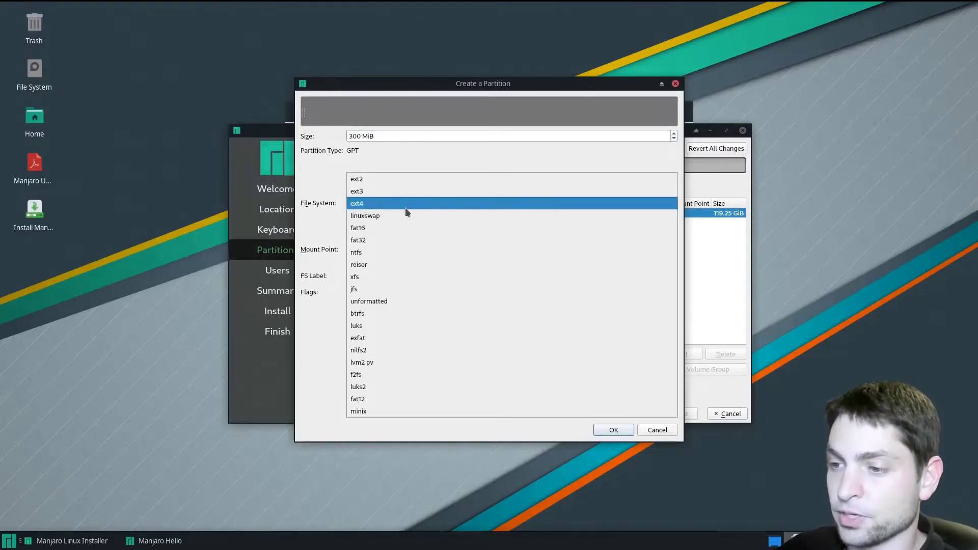
left_click(430, 240)
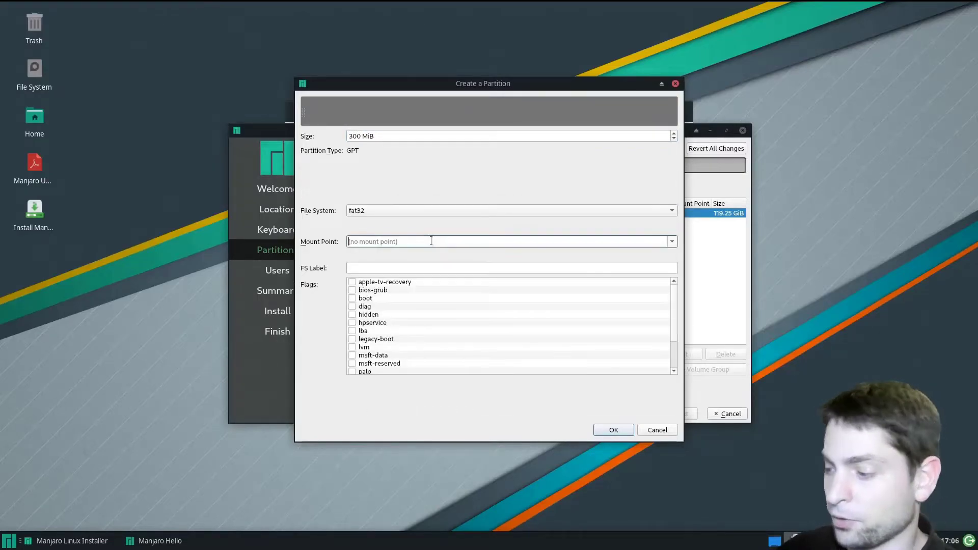
type("/boot")
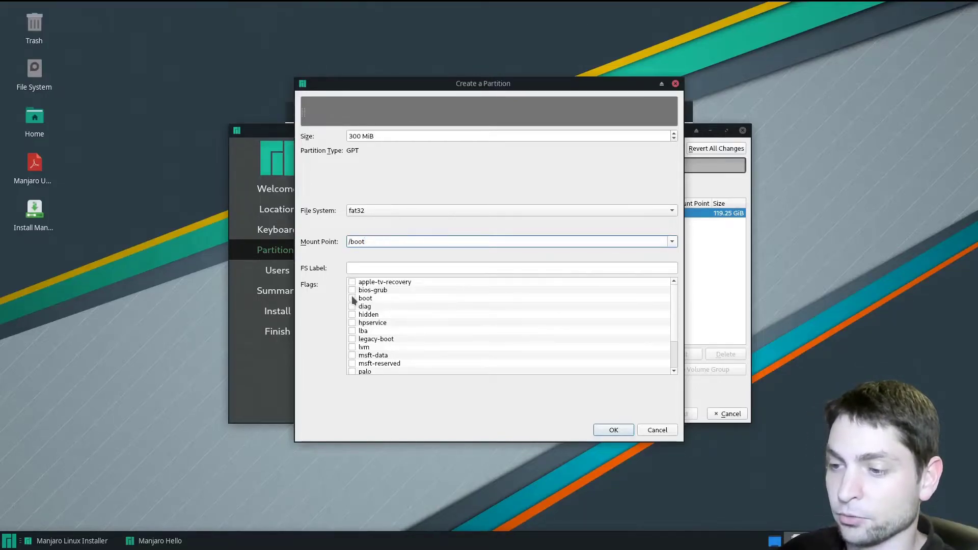
left_click(352, 298)
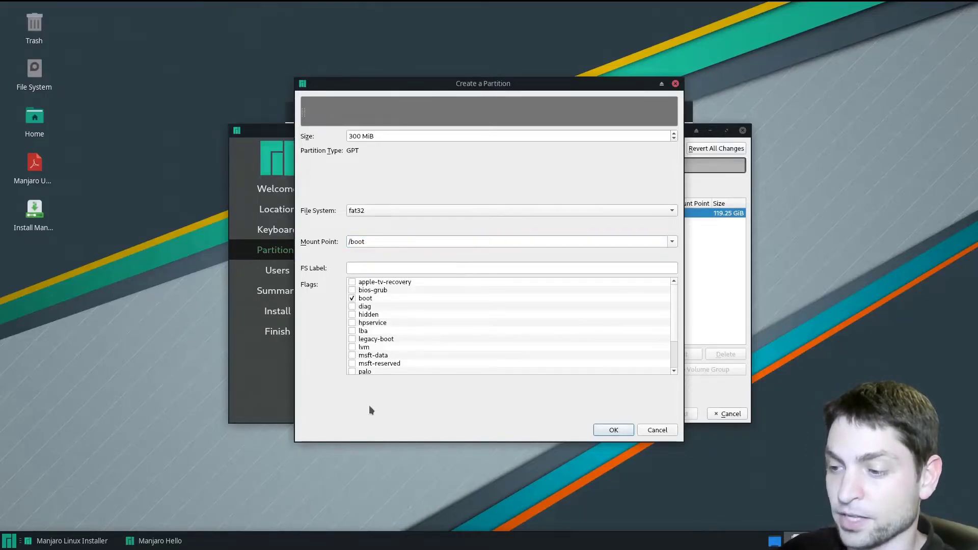
left_click(623, 433)
left_click(356, 222)
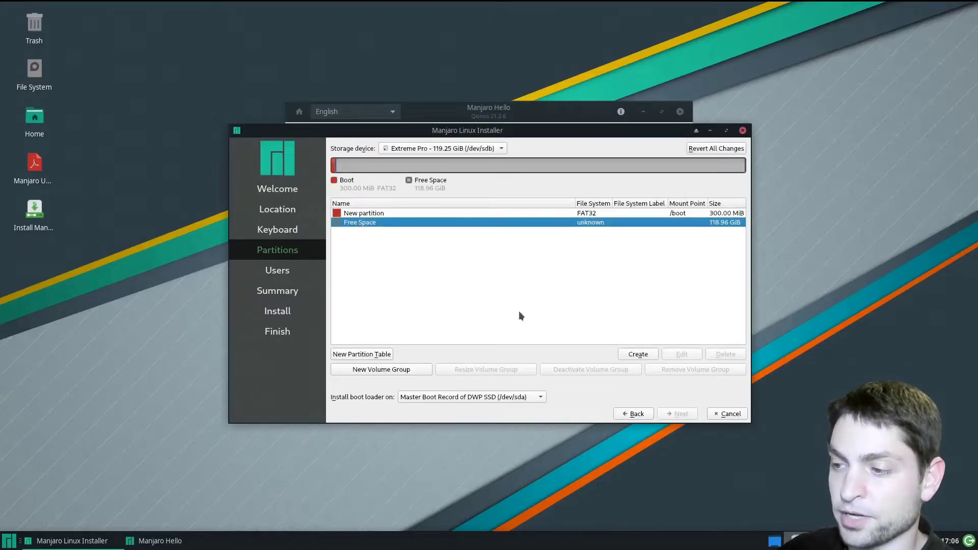
- Create an ext4 partition mounted at / filling the remaining 118.96 GiB
left_click(636, 356)
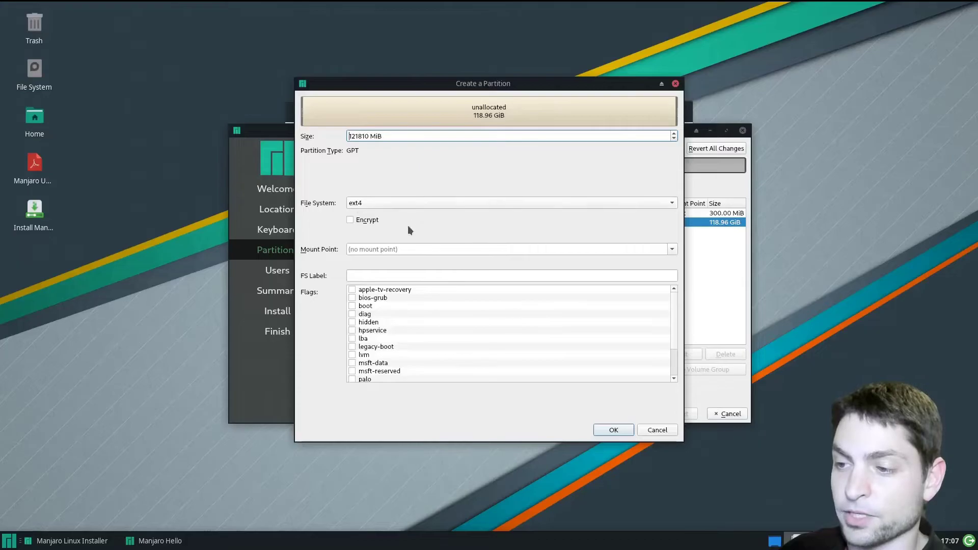
left_click(398, 249)
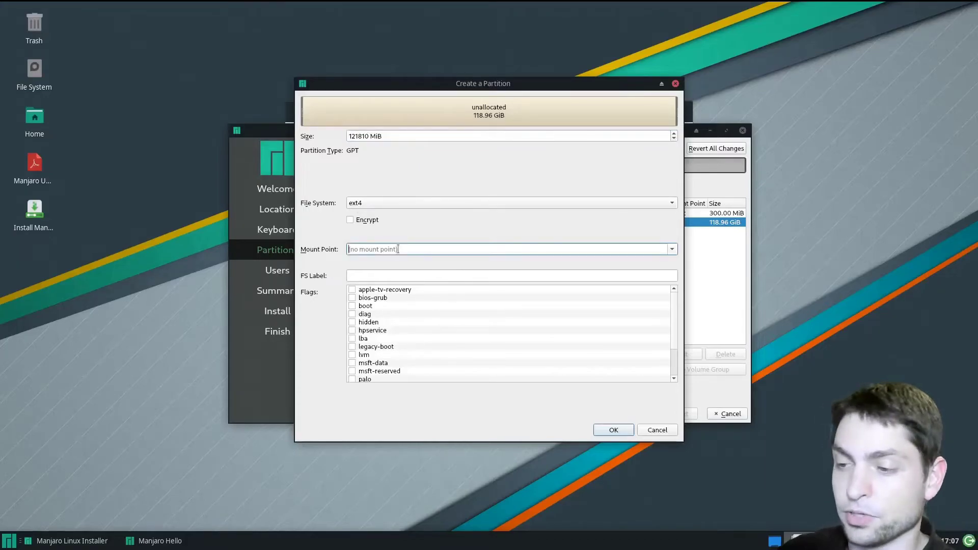
type("/")
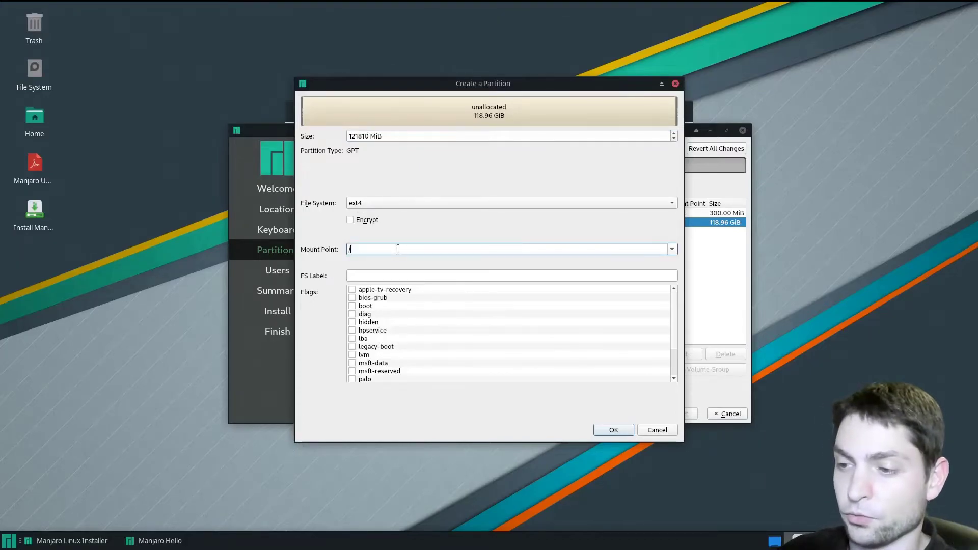
left_click(610, 429)
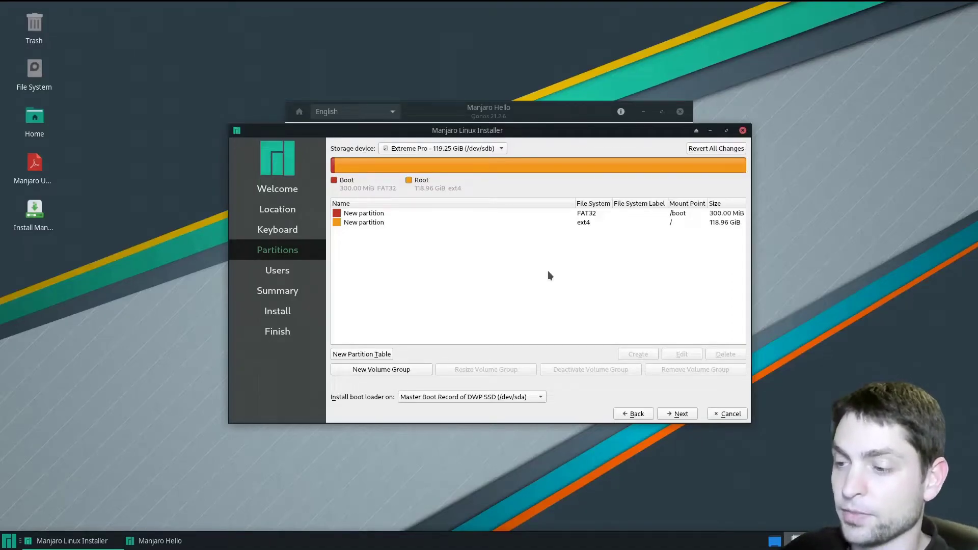
- Install the boot loader on Boot Partition (/boot) and continue to the Users page
left_click(542, 398)
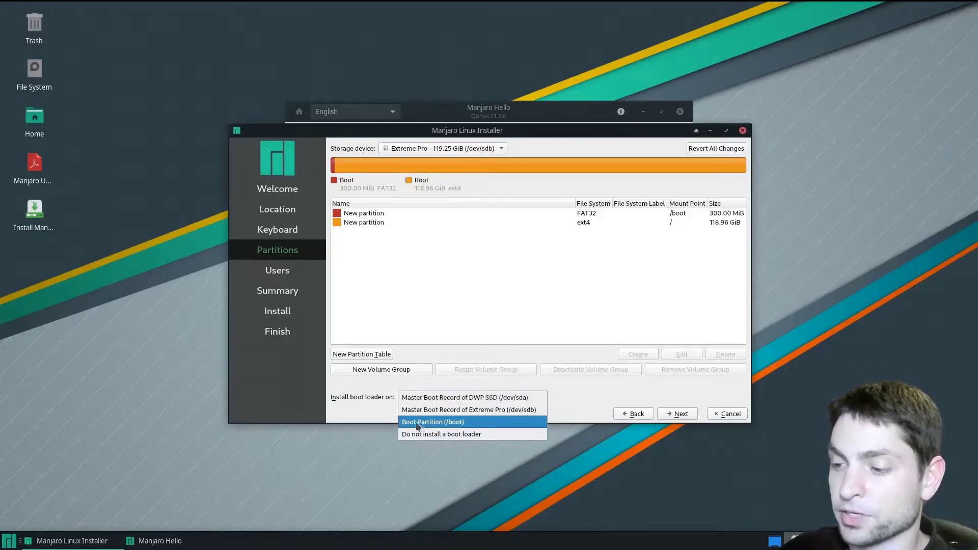
left_click(493, 425)
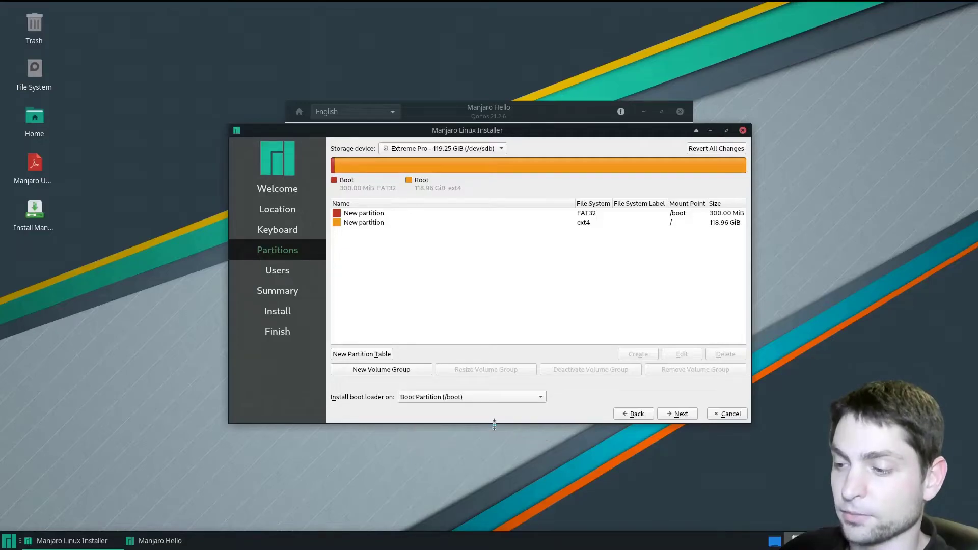
left_click(677, 415)
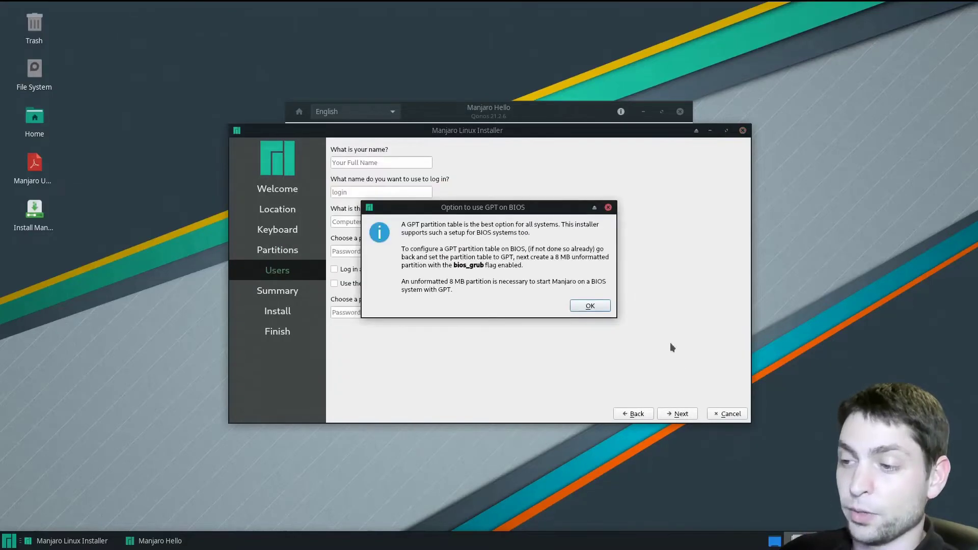
- Dismiss the GPT-on-BIOS notice and enter the user's full name and login name
left_click(591, 307)
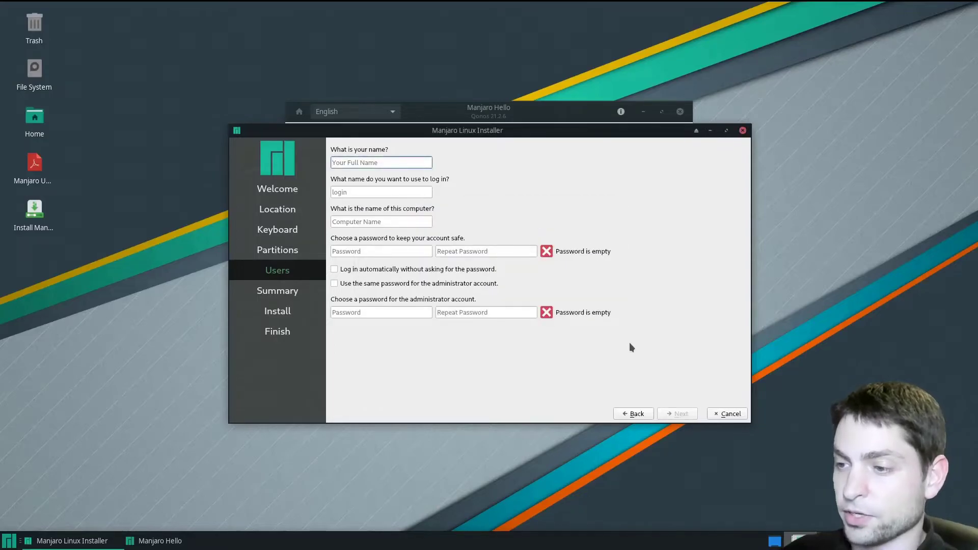
left_click(381, 162)
type("AgileDevArt")
left_click(381, 221)
type("ada-usb")
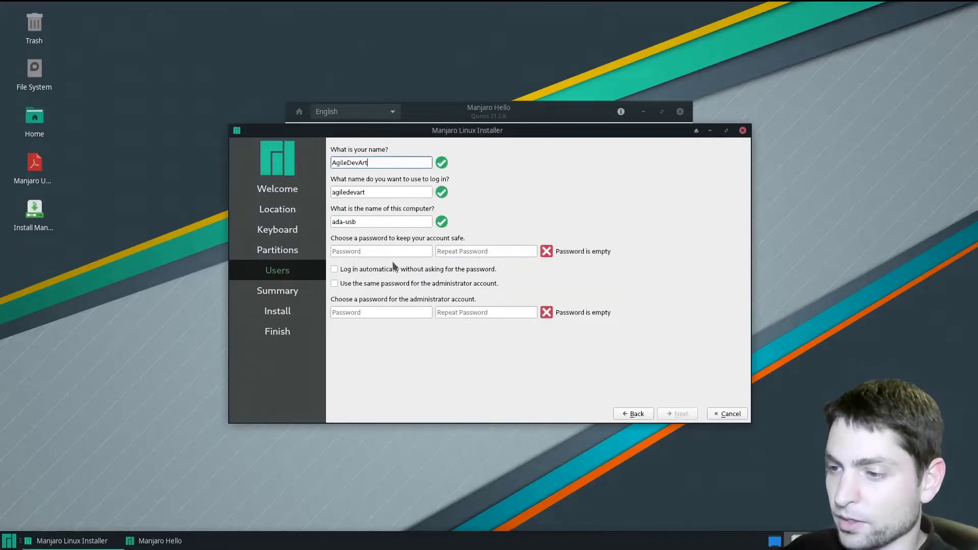
- Set and confirm the account password, reuse it for the administrator, and proceed to the Summary
left_click(386, 250)
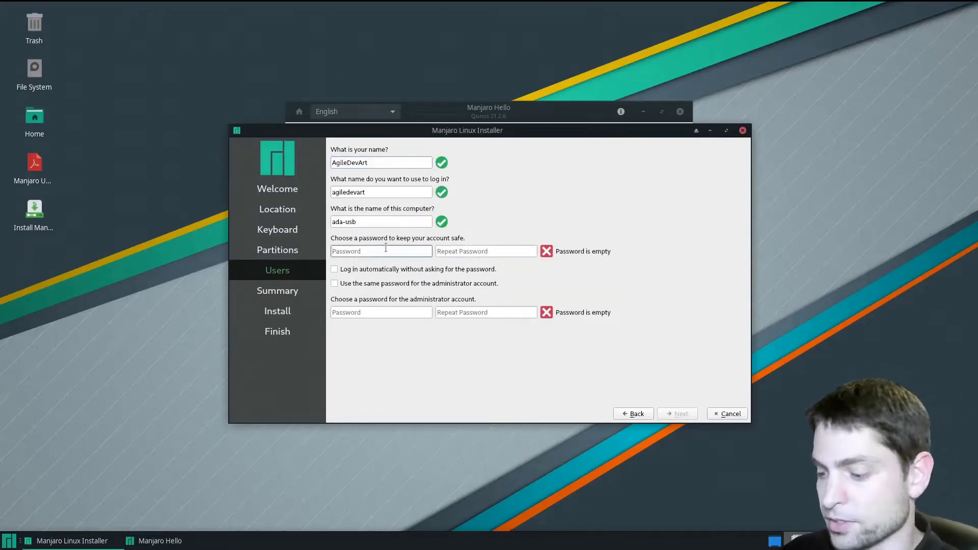
type("*****")
key("Tab")
type("*****")
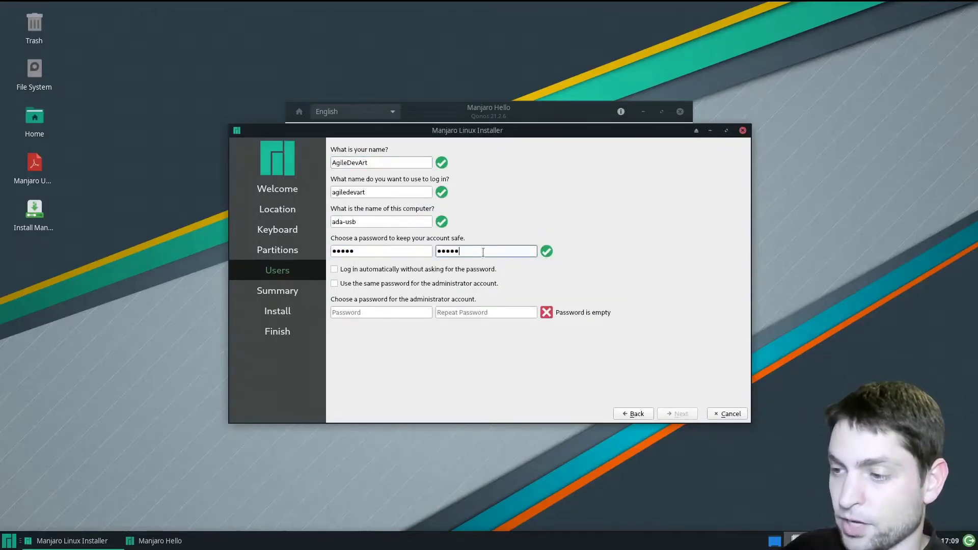
left_click(334, 285)
left_click(680, 413)
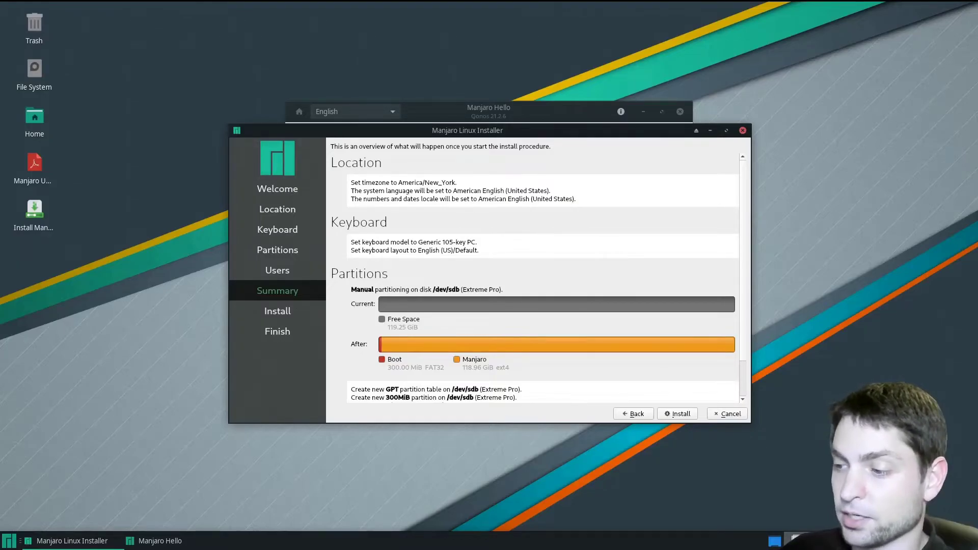
- Install Manjaro to /dev/sdb, then close the finished installer and the Manjaro Hello window
left_click(682, 414)
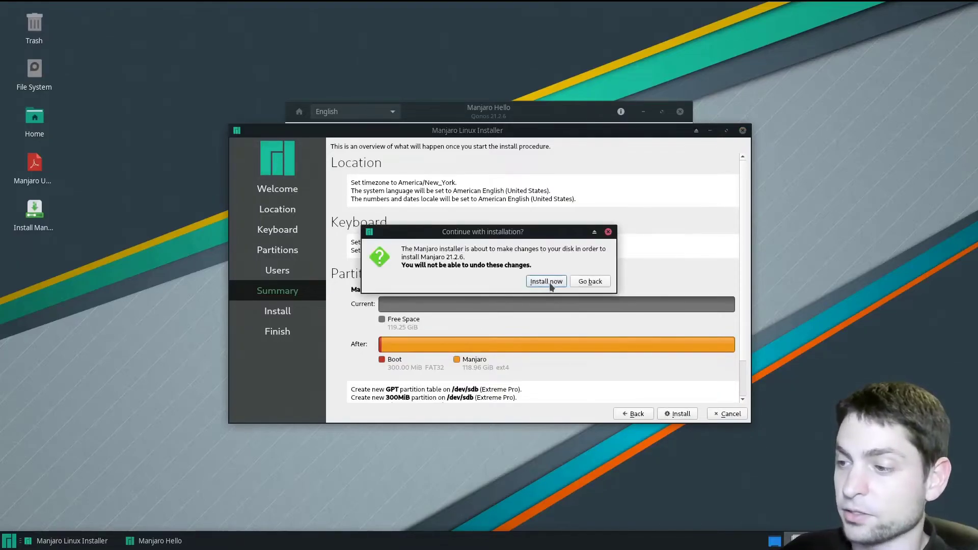
left_click(550, 285)
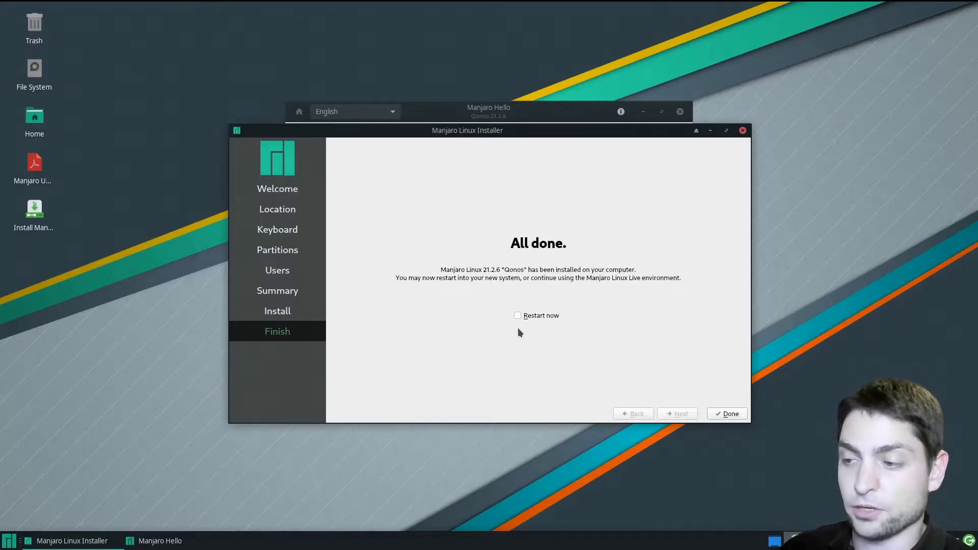
left_click(727, 414)
left_click(680, 112)
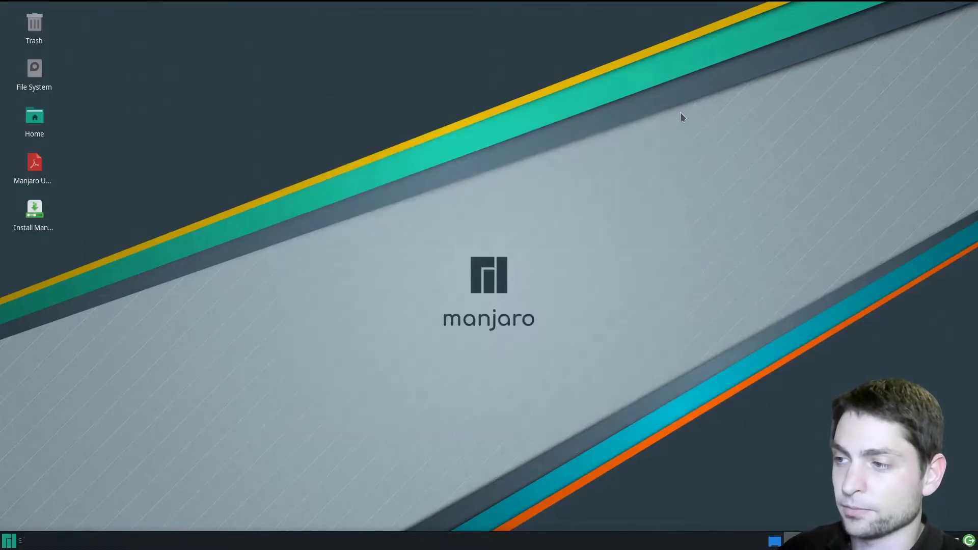
- Launch a terminal and list the block devices with lsblk
left_click(9, 540)
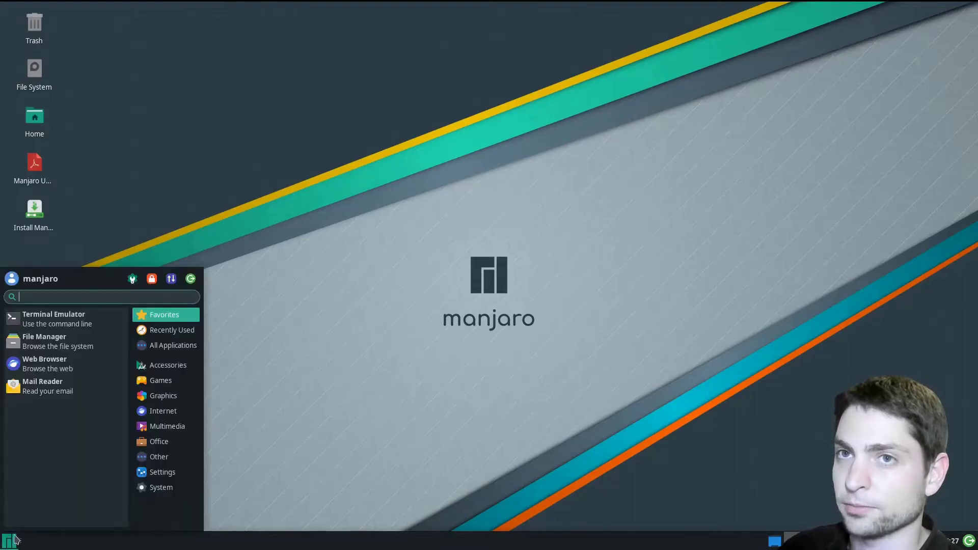
left_click(79, 323)
type("lsblk")
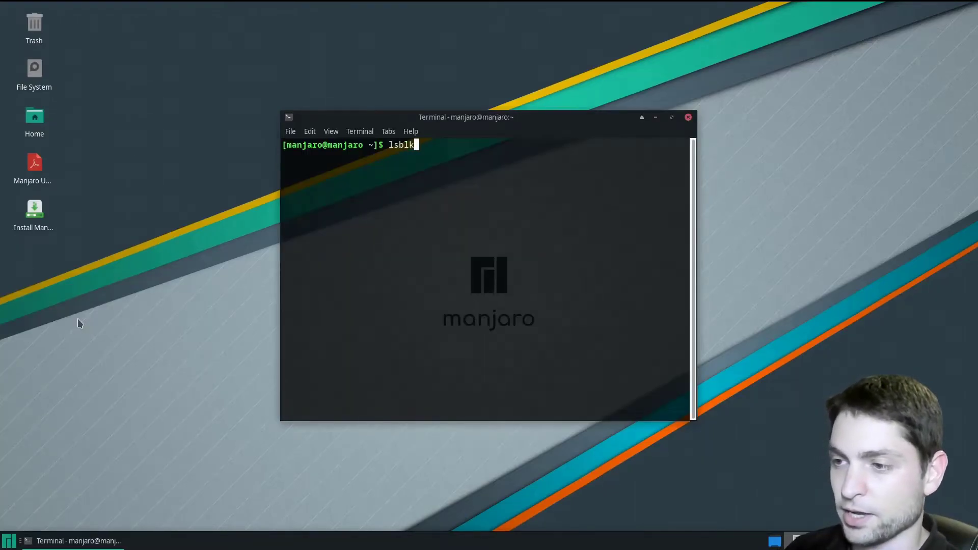
key("Return")
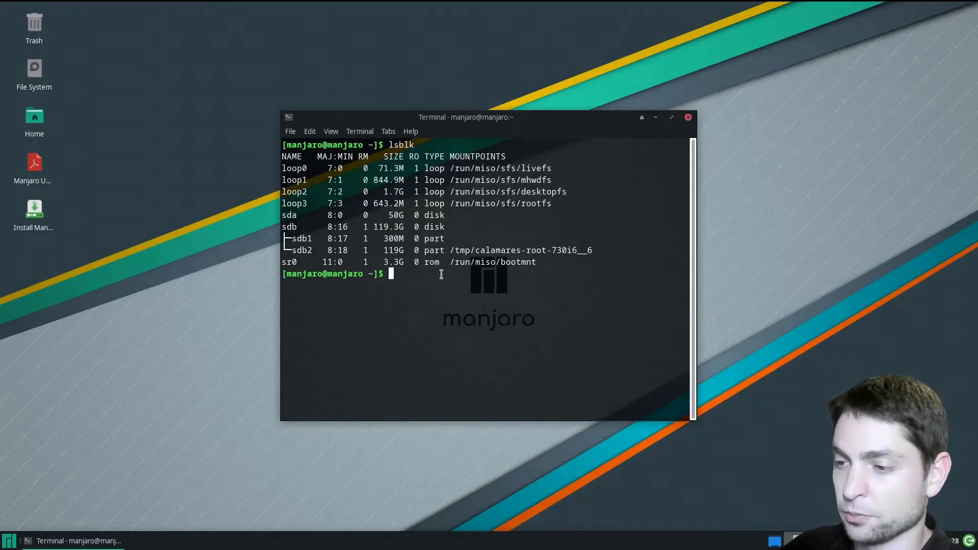
- Create /tmp/boot with sudo and mount the 300M /dev/sdb1 partition onto it
type("sudo ")
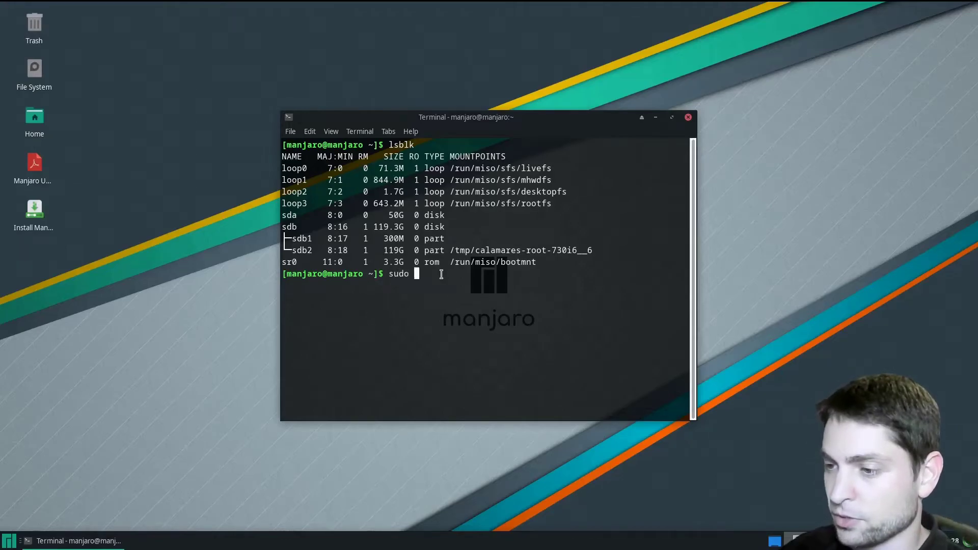
type("mkdir /")
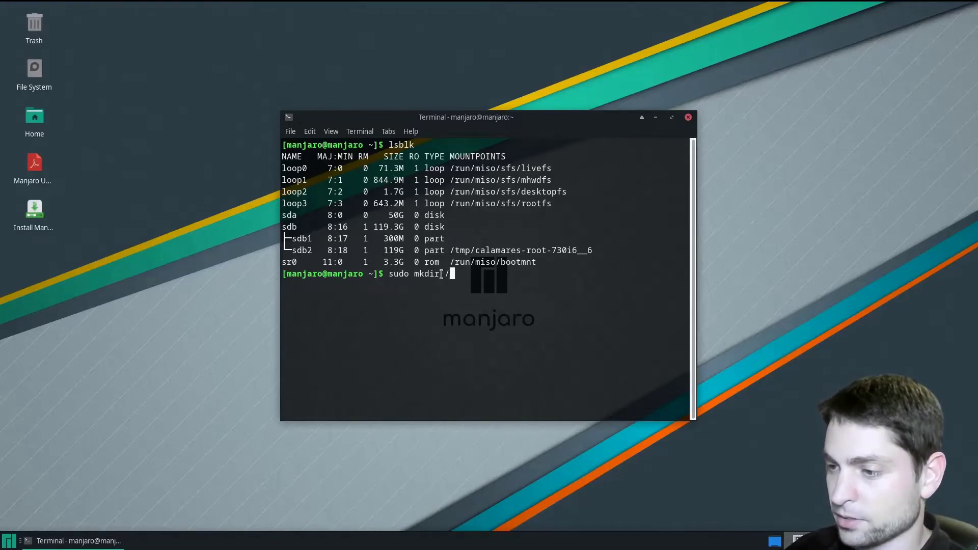
type("tmp/b")
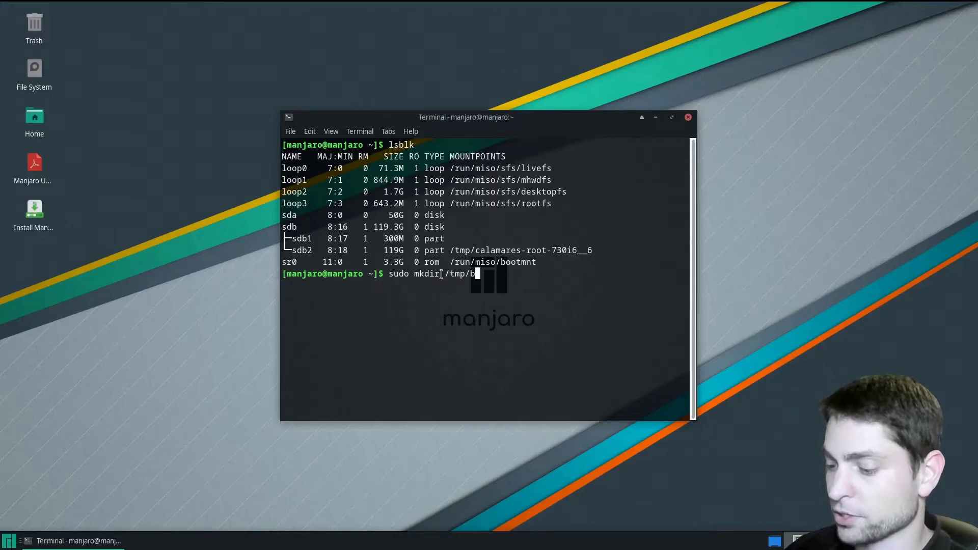
type("oot")
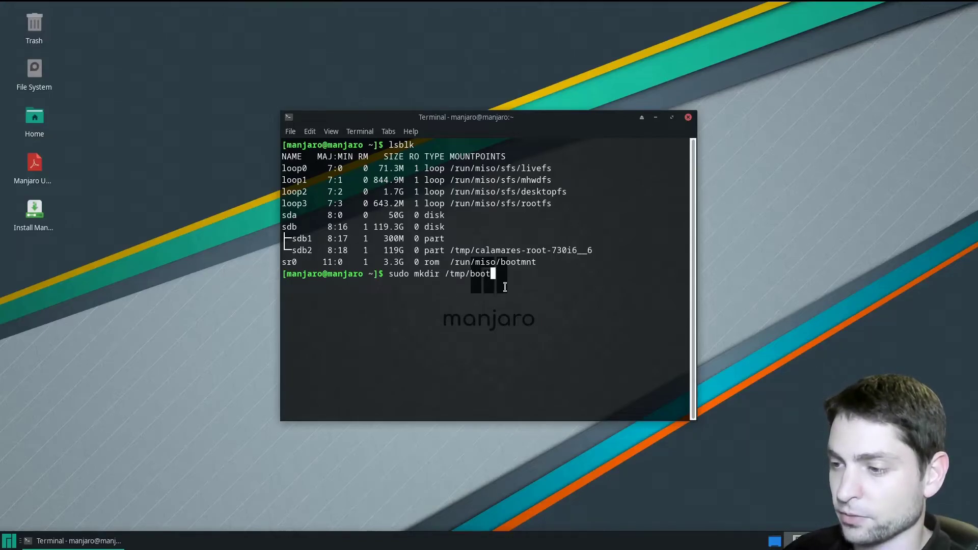
key("Return")
type("sudo mo")
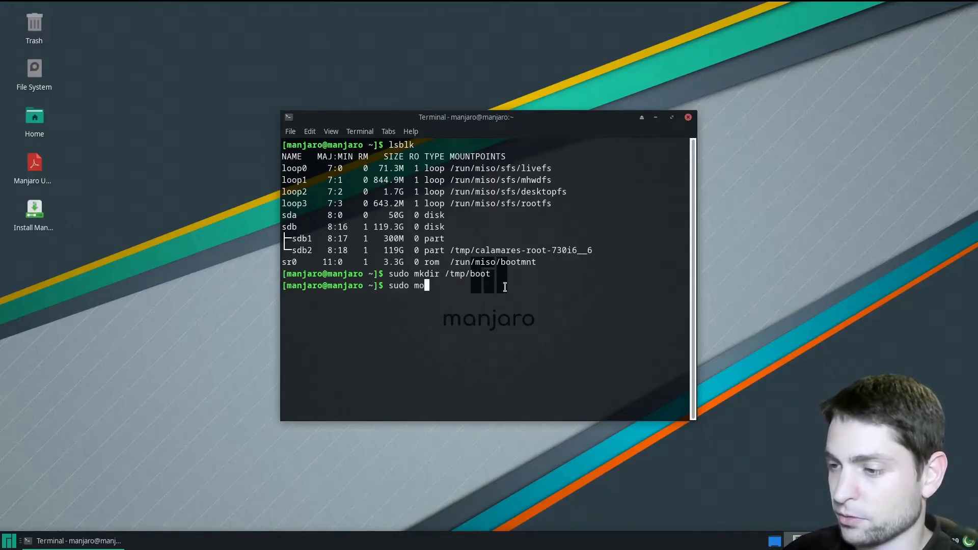
type("unt /dev")
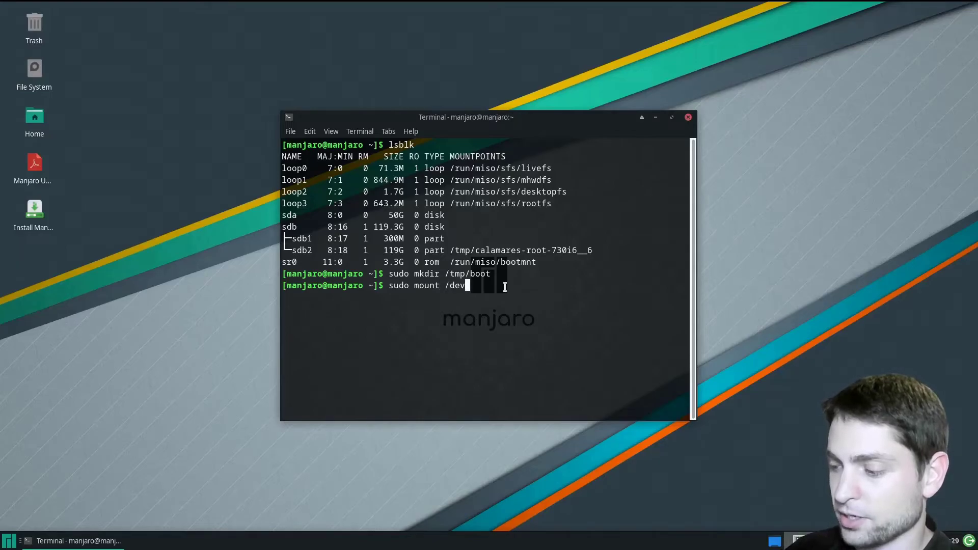
type("/sdb1 /")
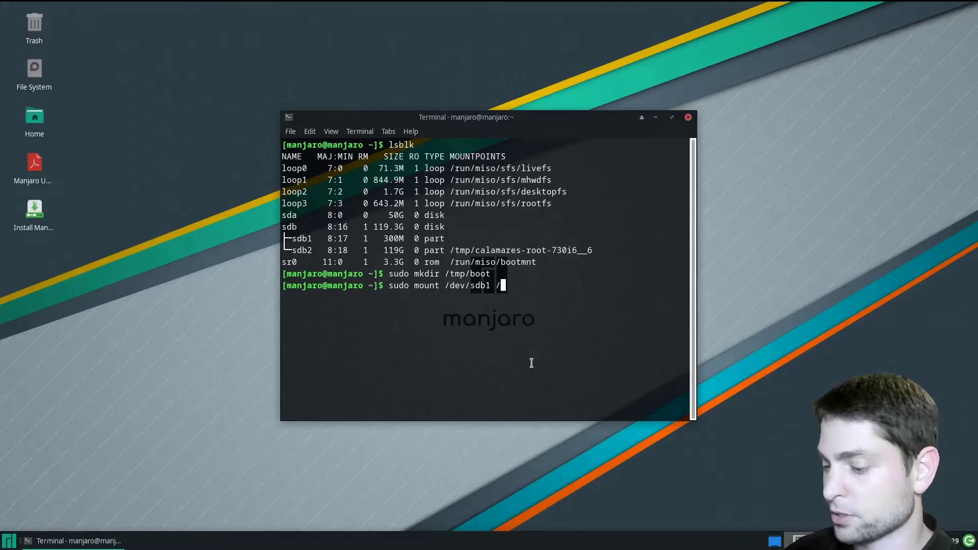
type("tmp/boot")
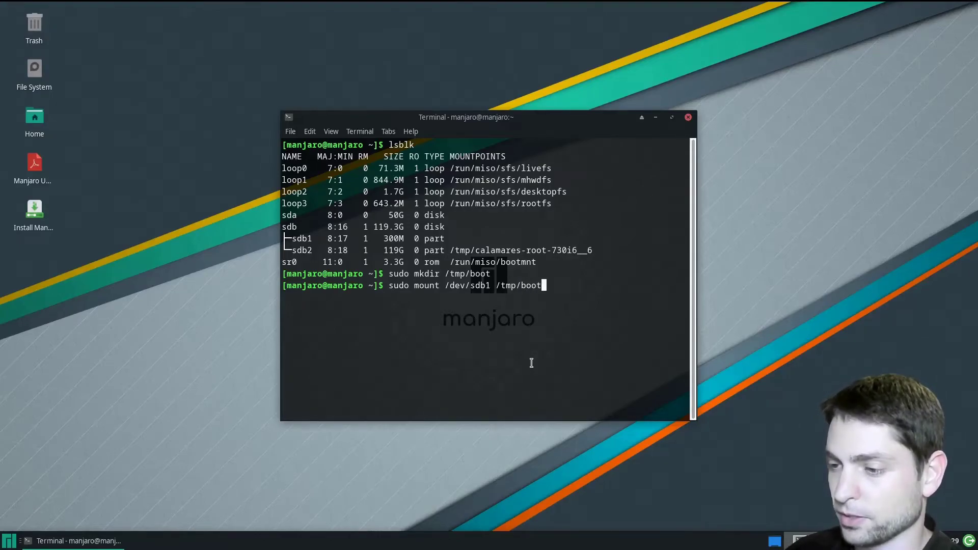
key("Return")
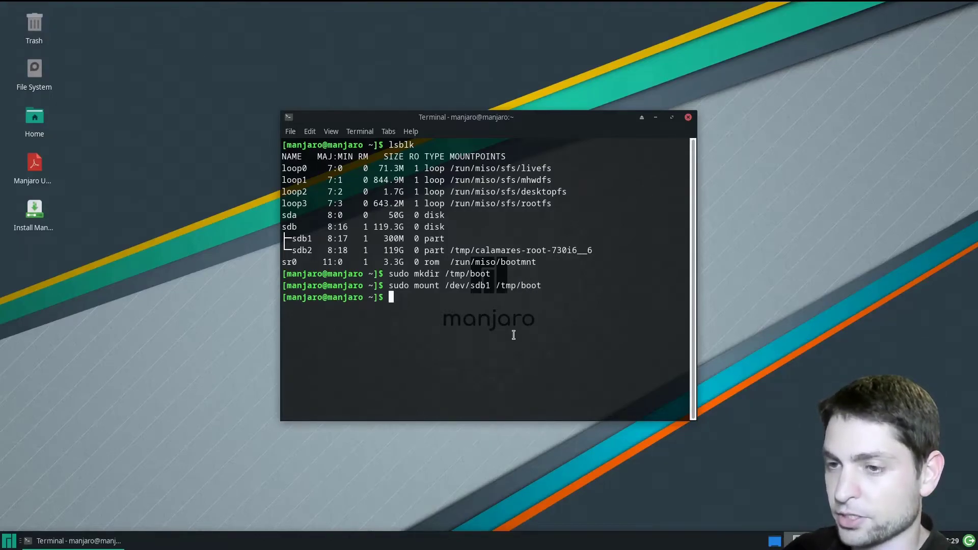
- Browse from File System into /tmp/boot to view grub, memtest86+, initramfs and vmlinuz
double_click(36, 74)
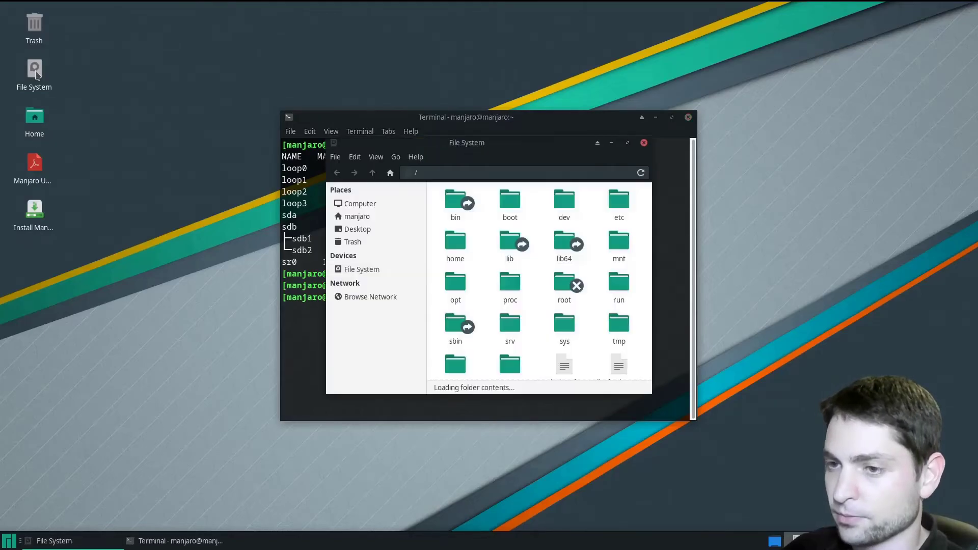
scroll(612, 281, "down", 3)
double_click(620, 273)
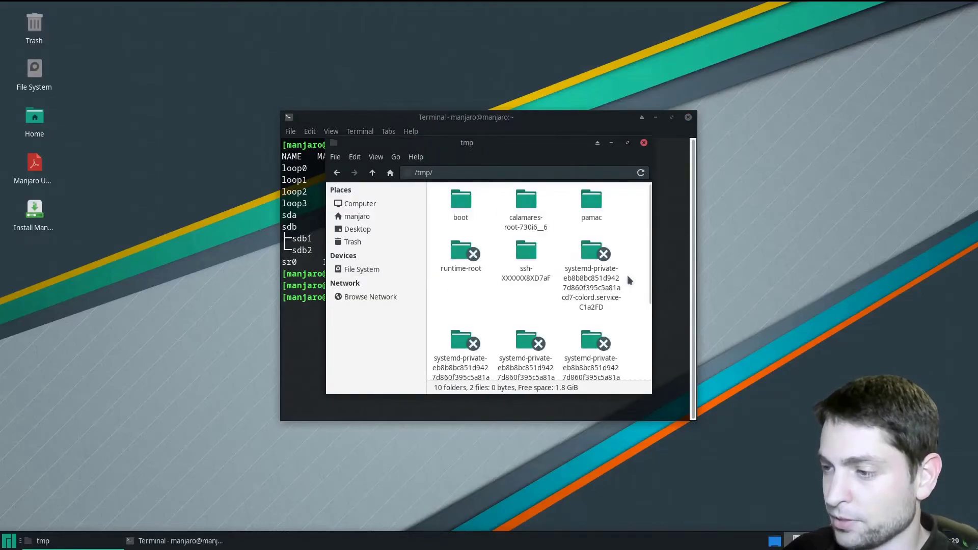
double_click(460, 201)
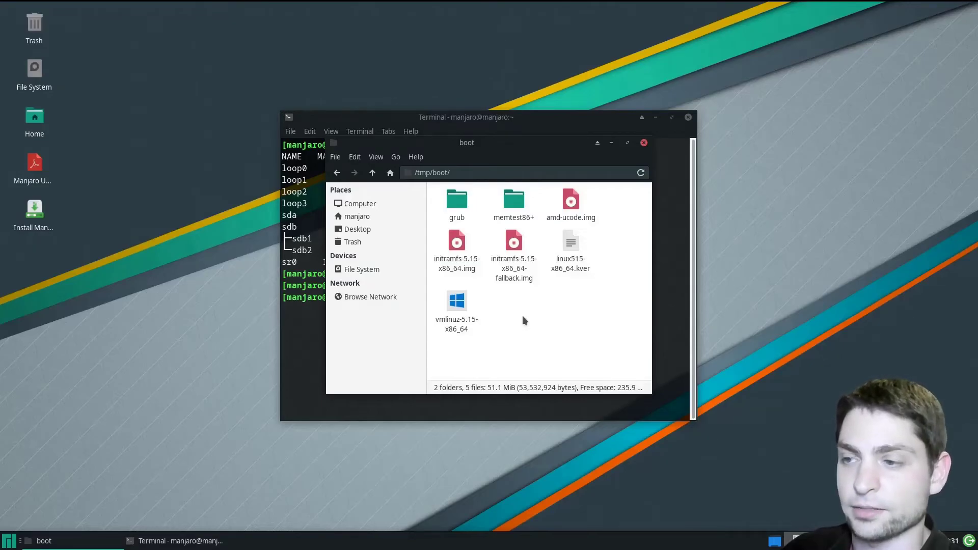
- Run grub-install for x86_64-efi, --removable --recheck, with boot and EFI directories /tmp/boot
left_click(502, 118)
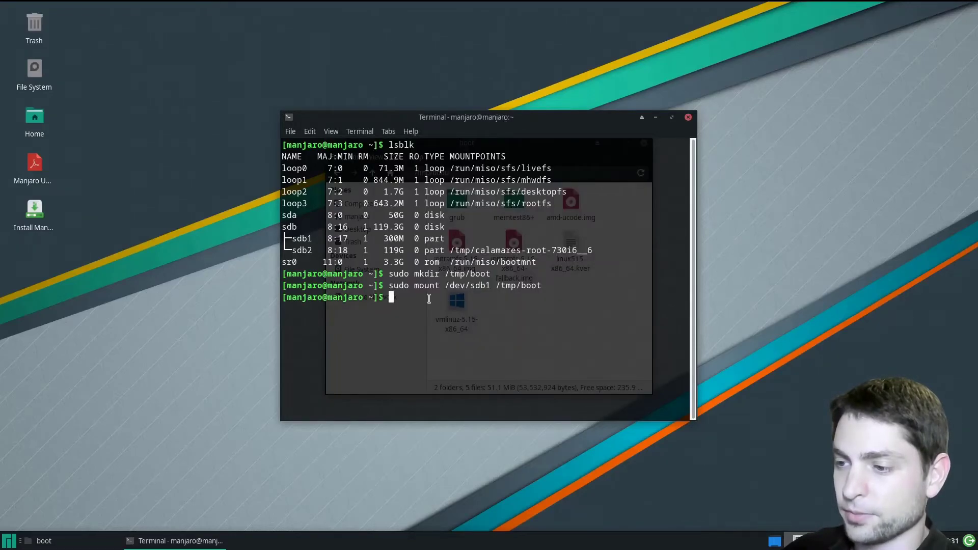
type("sudo gru")
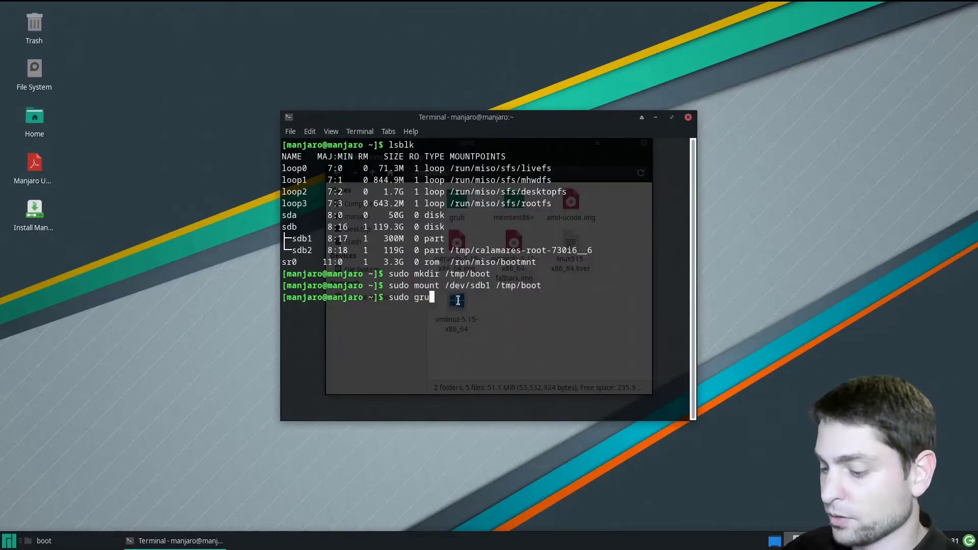
type("b-install")
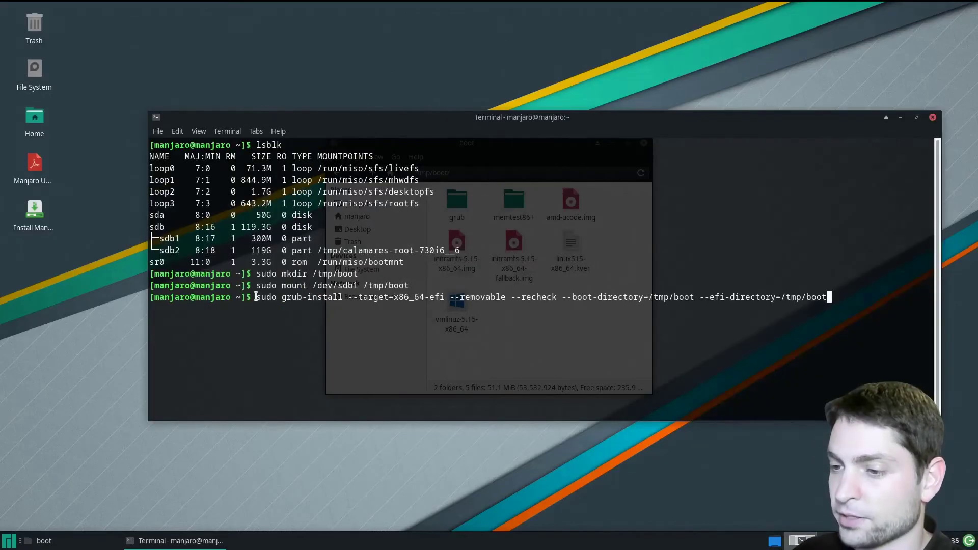
left_click_drag(255, 297, 852, 291)
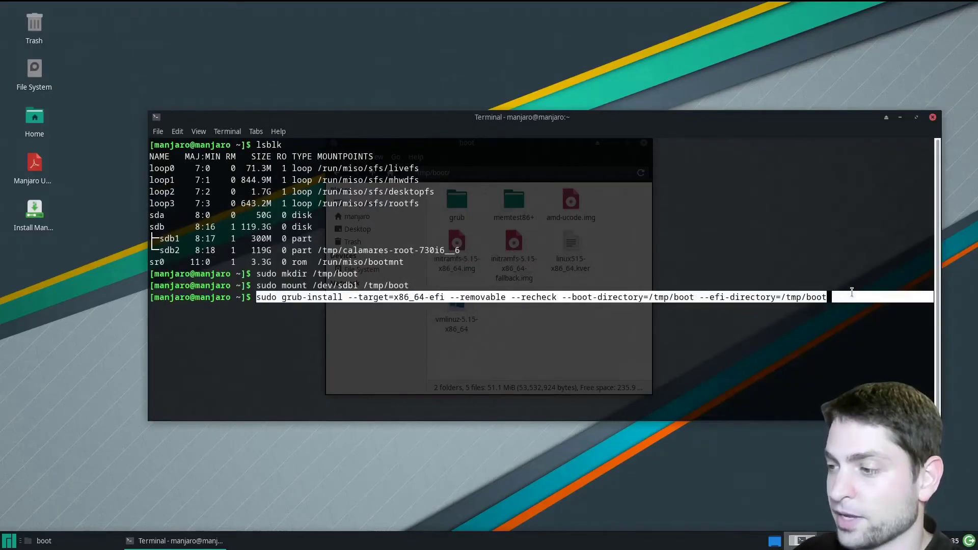
left_click(839, 316)
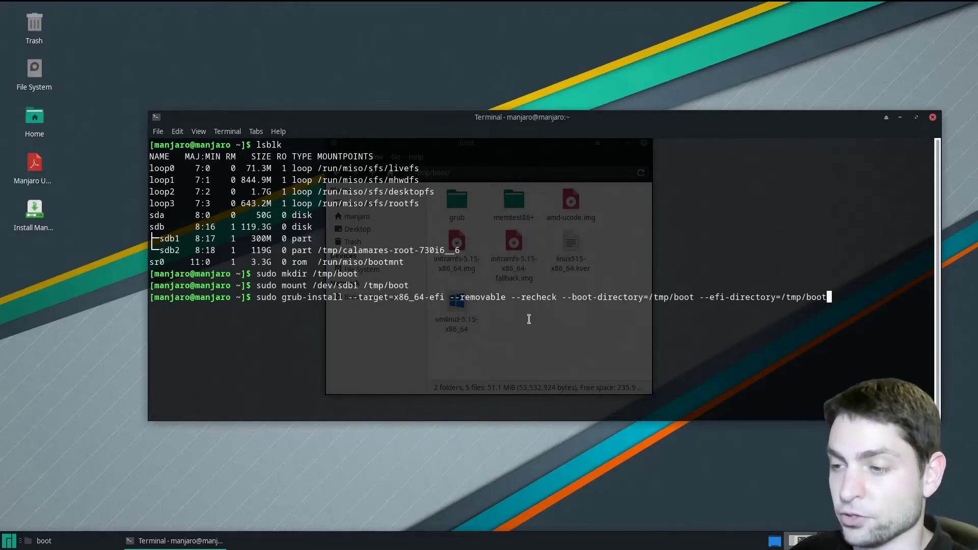
key("Return")
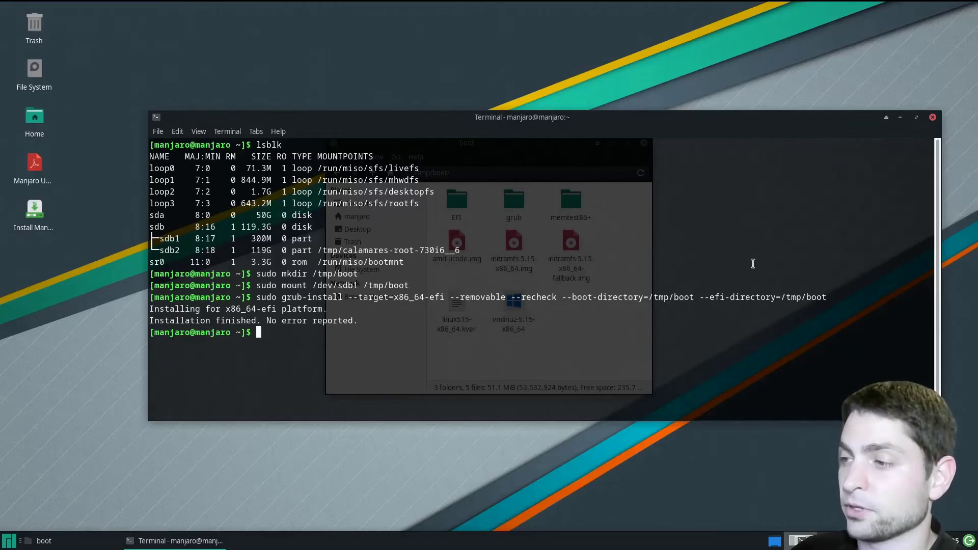
- Close the terminal and open /tmp/boot/EFI/BOOT to confirm the 136.0 KiB BOOTX64.EFI exists
left_click(933, 117)
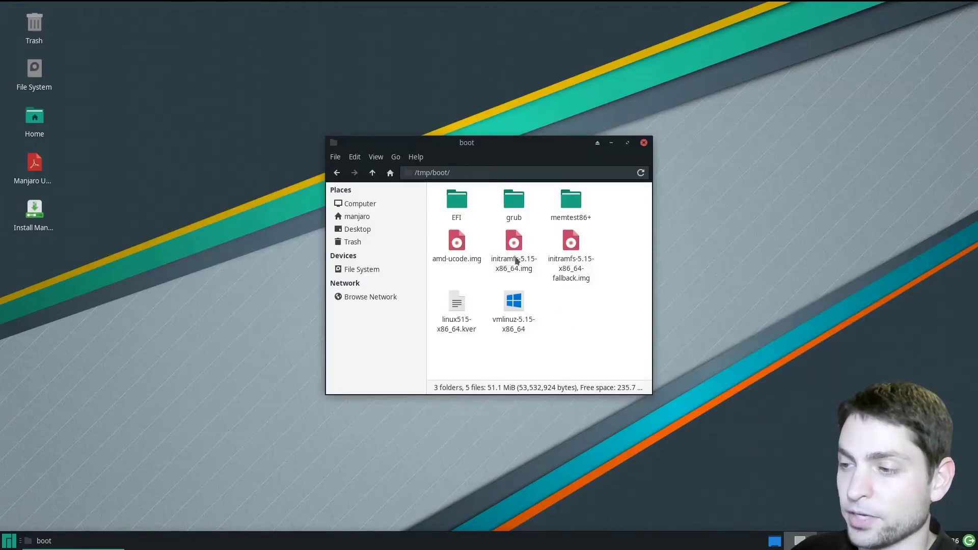
double_click(458, 201)
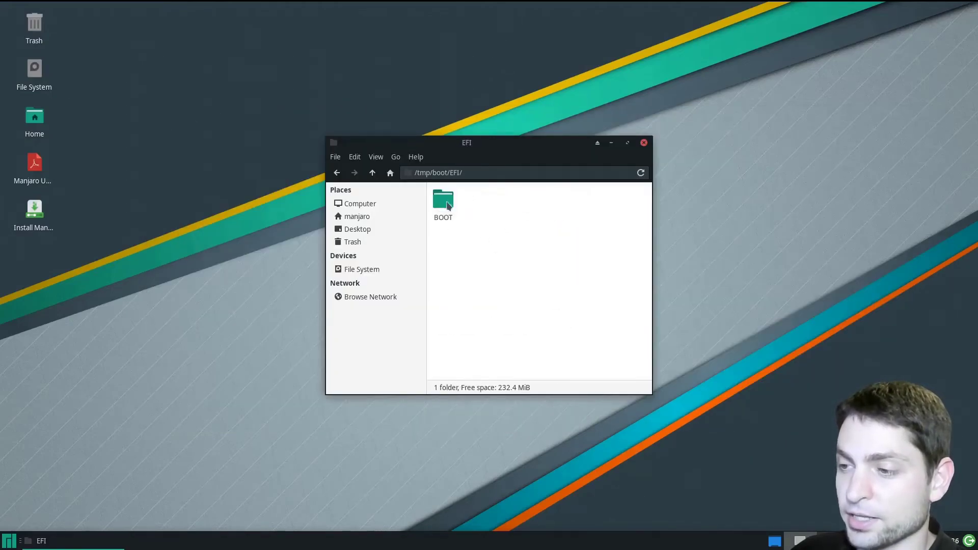
double_click(457, 201)
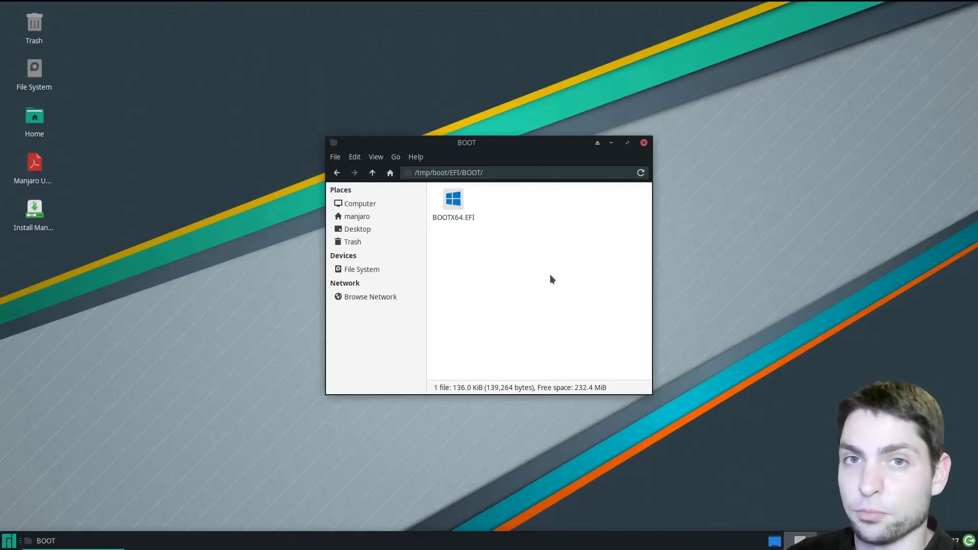
- Close the file manager and bring up the Log out dialog offering Restart
left_click(644, 143)
key("alt+F4")
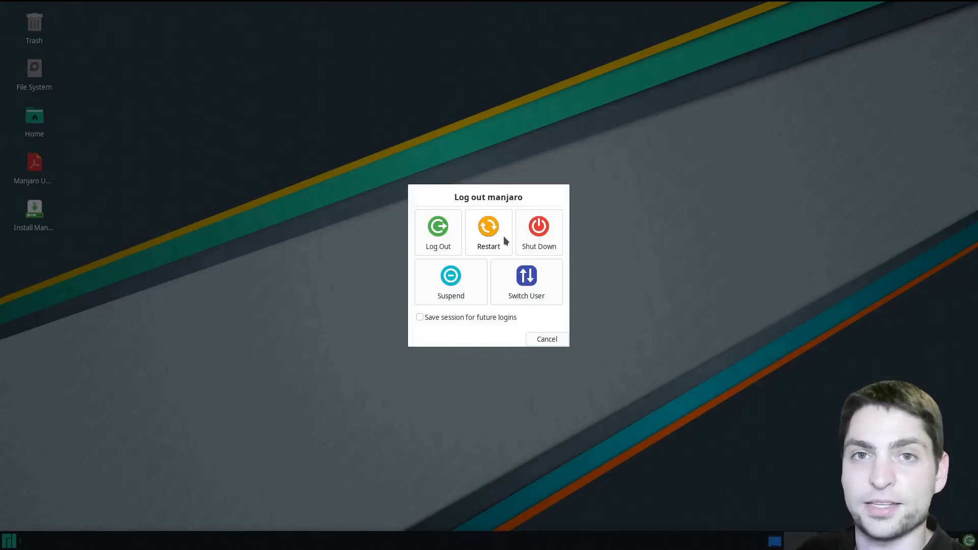
left_click(503, 236)
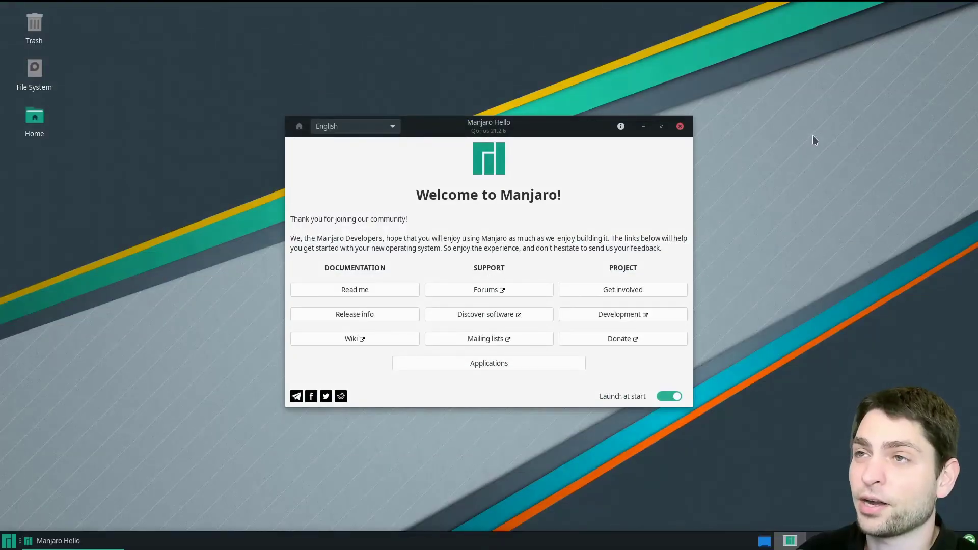